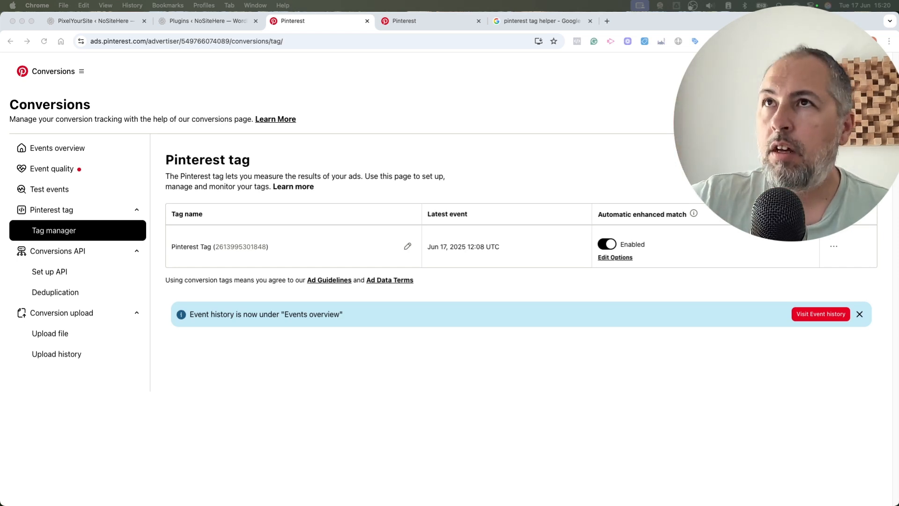
- Go from the WordPress plugins list to the PixelYourSite dashboard and expand the Pinterest Tag settings
{"action": "left_click", "coordinate": [208, 27]}
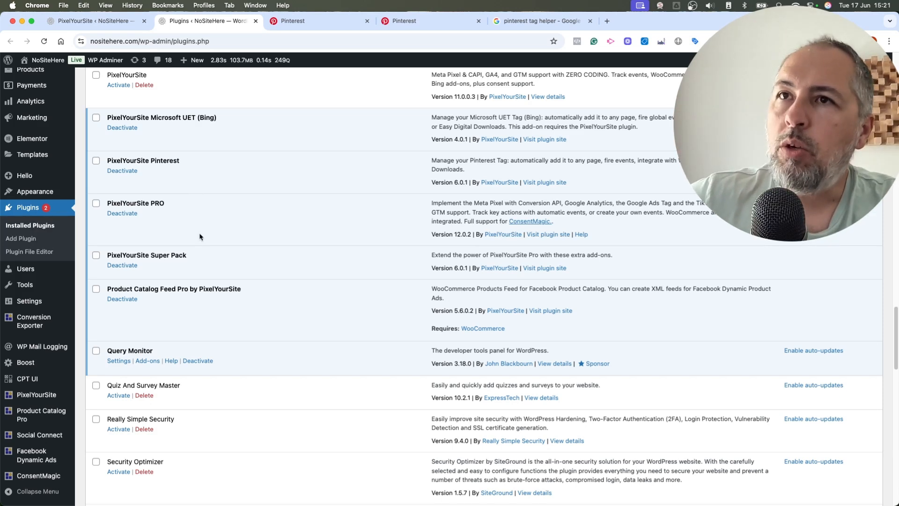
{"action": "left_click", "coordinate": [92, 25]}
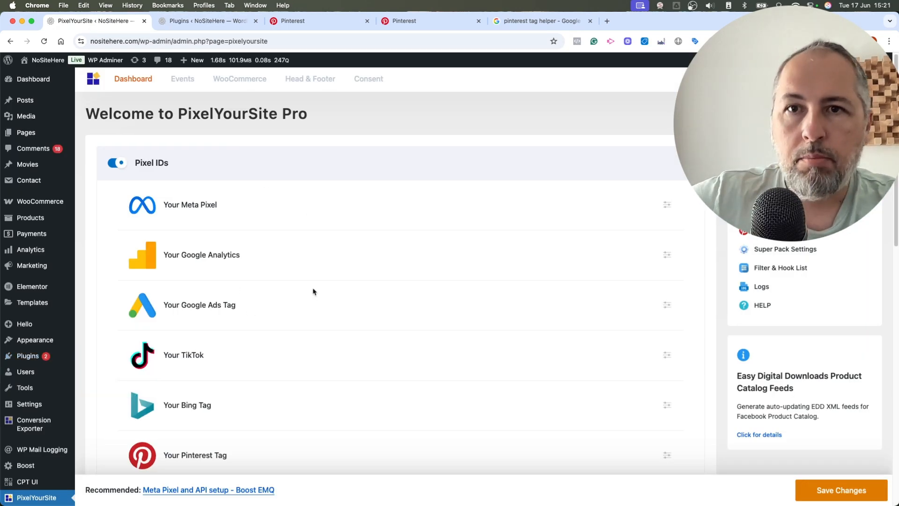
{"action": "scroll", "coordinate": [313, 291], "scroll_direction": "down", "scroll_amount": 4}
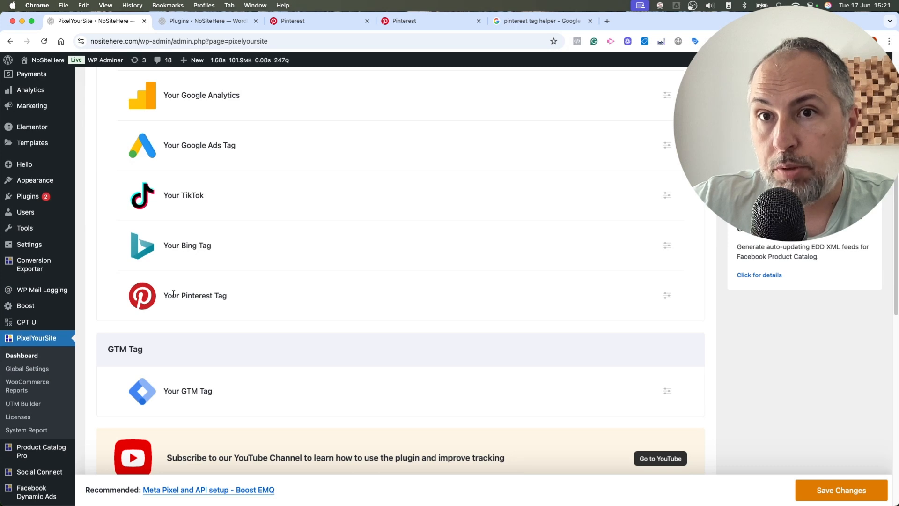
{"action": "left_click", "coordinate": [666, 296]}
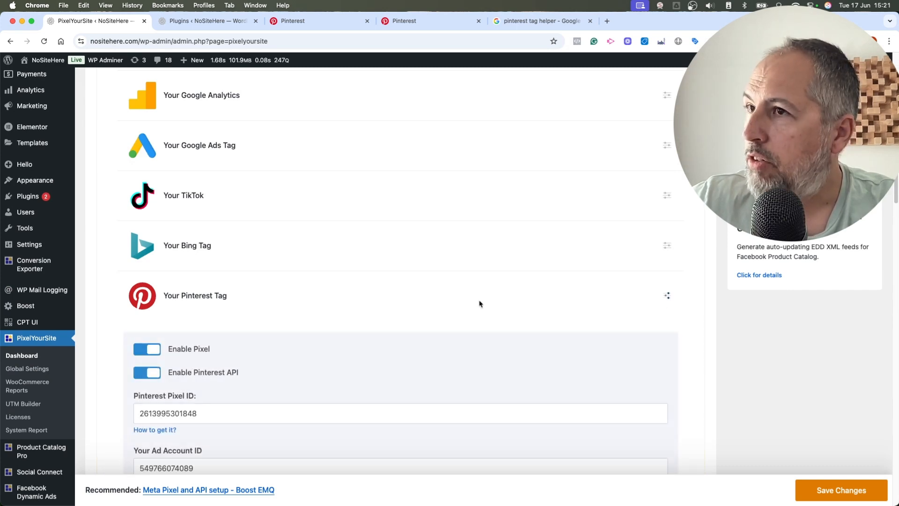
{"action": "scroll", "coordinate": [364, 307], "scroll_direction": "down", "scroll_amount": 2}
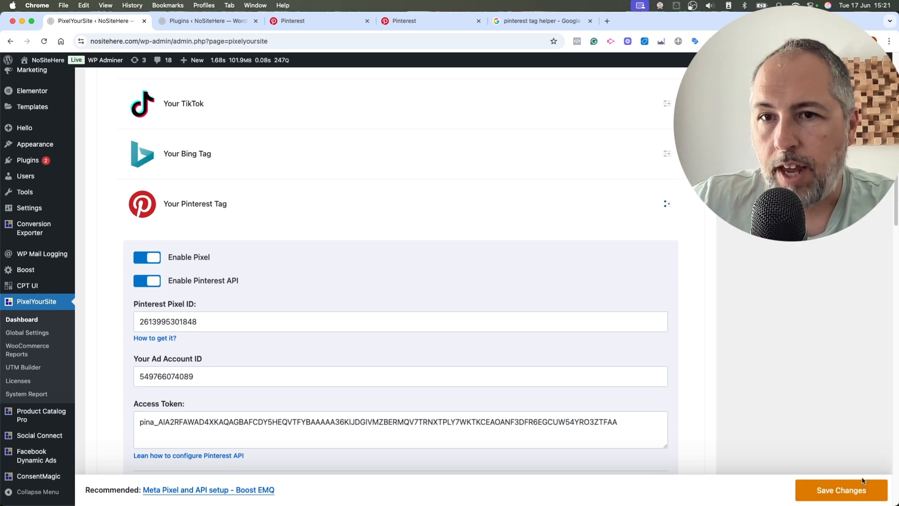
- Copy the Pinterest tag ID from Pinterest's tag manager and return to the Pinterest Tag settings in PixelYourSite
{"action": "left_click", "coordinate": [322, 22]}
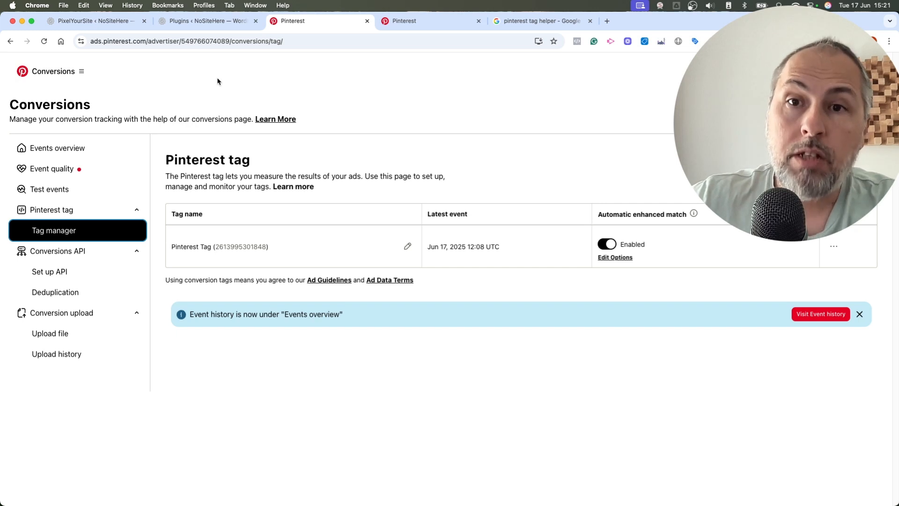
{"action": "left_click", "coordinate": [84, 72]}
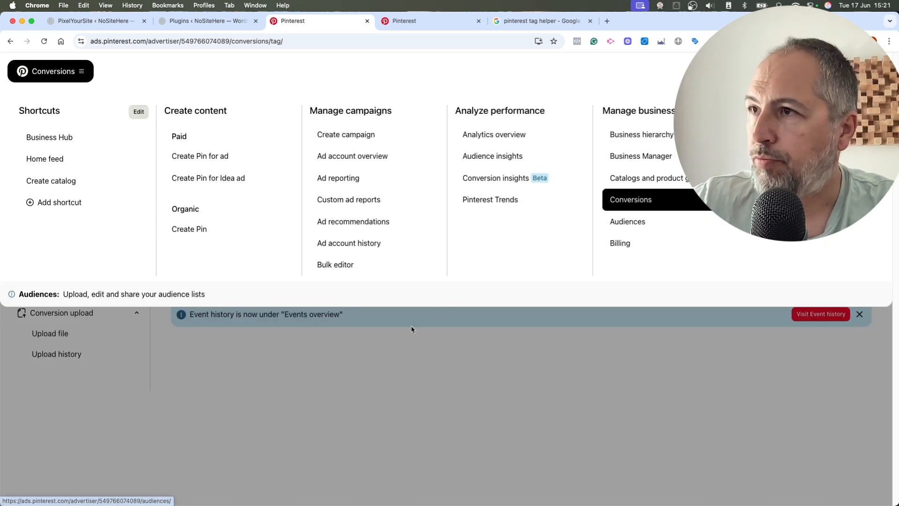
{"action": "left_click", "coordinate": [411, 328]}
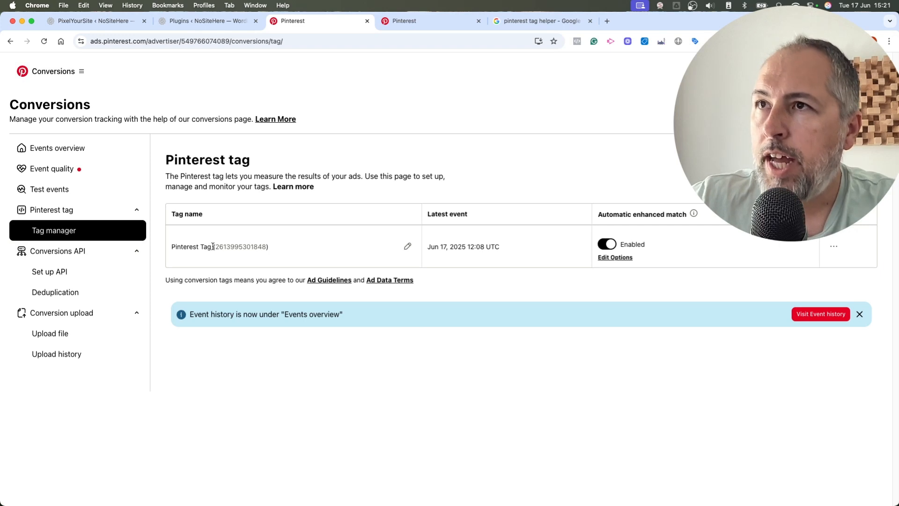
{"action": "left_click_drag", "start_coordinate": [216, 246], "coordinate": [265, 247]}
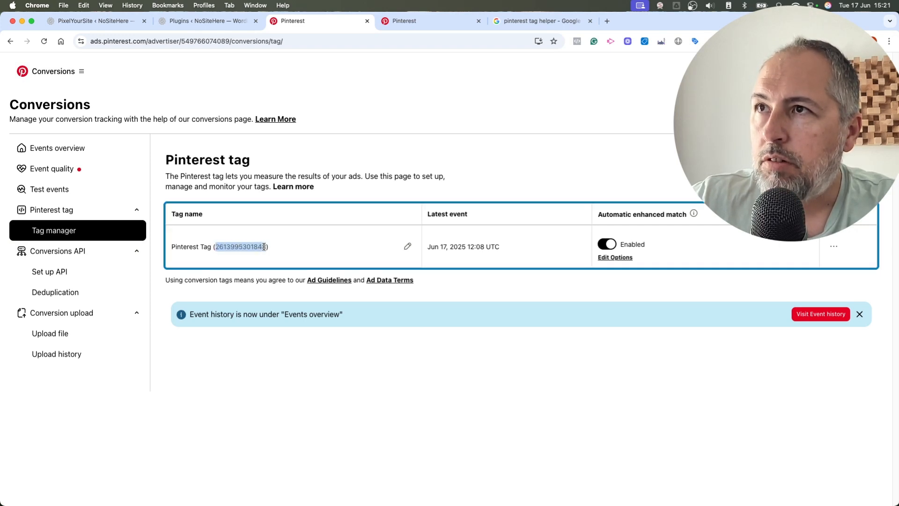
{"action": "right_click", "coordinate": [259, 247]}
{"action": "left_click", "coordinate": [271, 263]}
{"action": "left_click", "coordinate": [99, 20]}
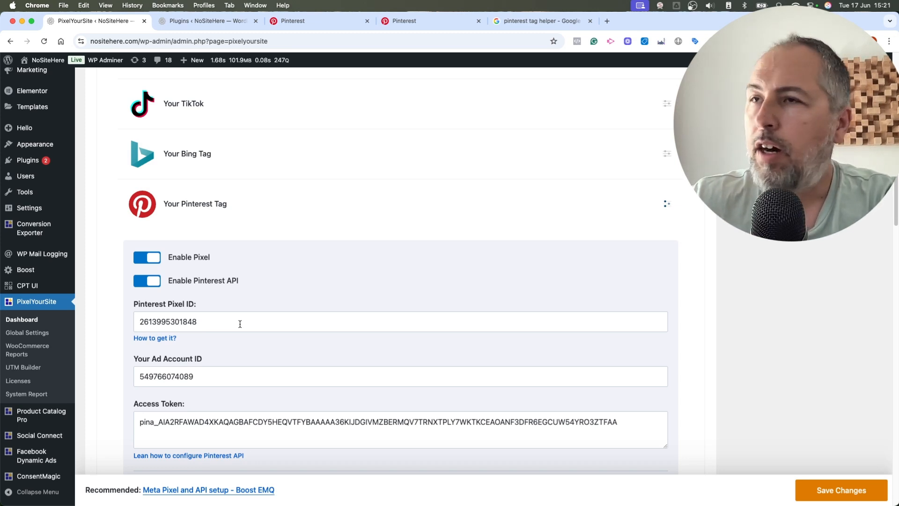
{"action": "scroll", "coordinate": [243, 310], "scroll_direction": "down", "scroll_amount": 1}
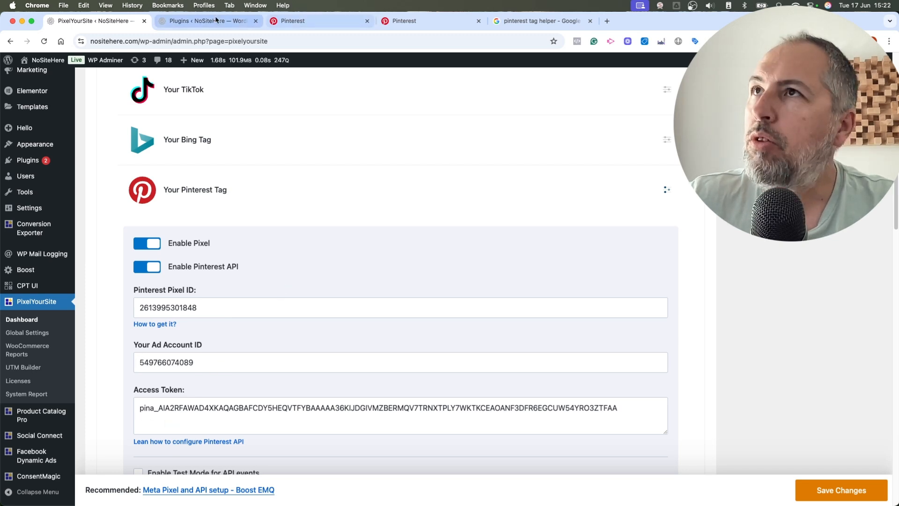
- Find the ad account ID on Pinterest's Conversions API setup page and compare it with the Ad Account ID in PixelYourSite
{"action": "left_click", "coordinate": [294, 29]}
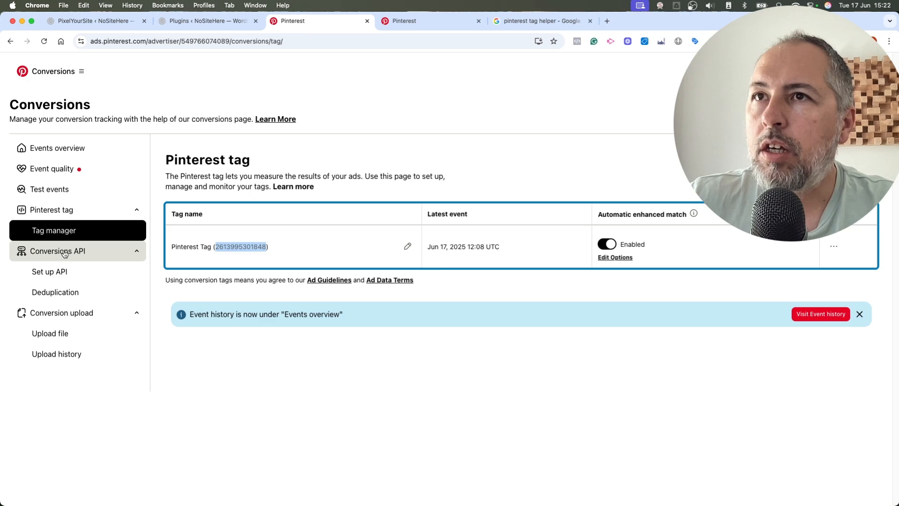
{"action": "left_click", "coordinate": [58, 272]}
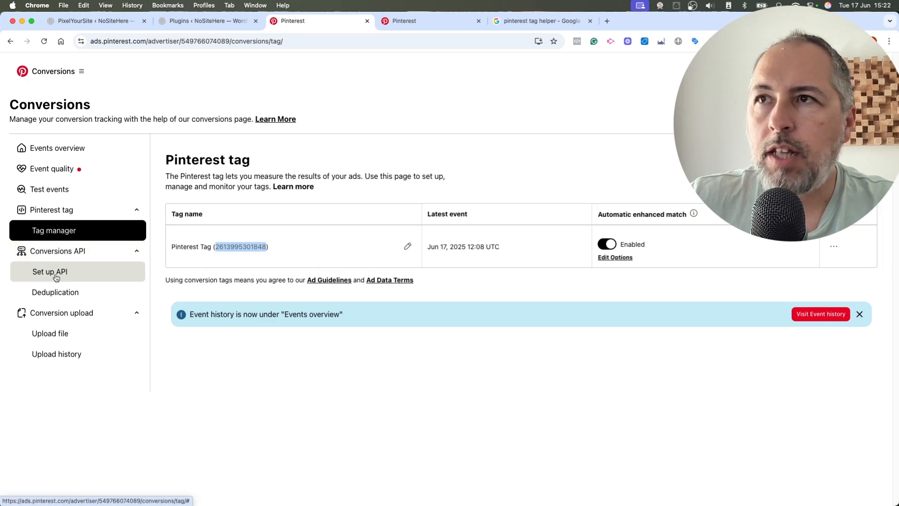
{"action": "scroll", "coordinate": [308, 254], "scroll_direction": "down", "scroll_amount": 5}
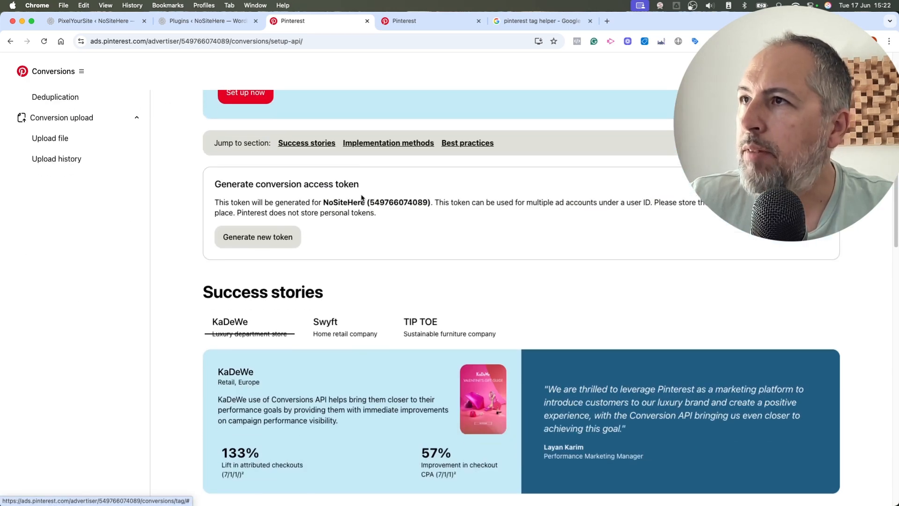
{"action": "left_click_drag", "start_coordinate": [369, 202], "coordinate": [428, 202]}
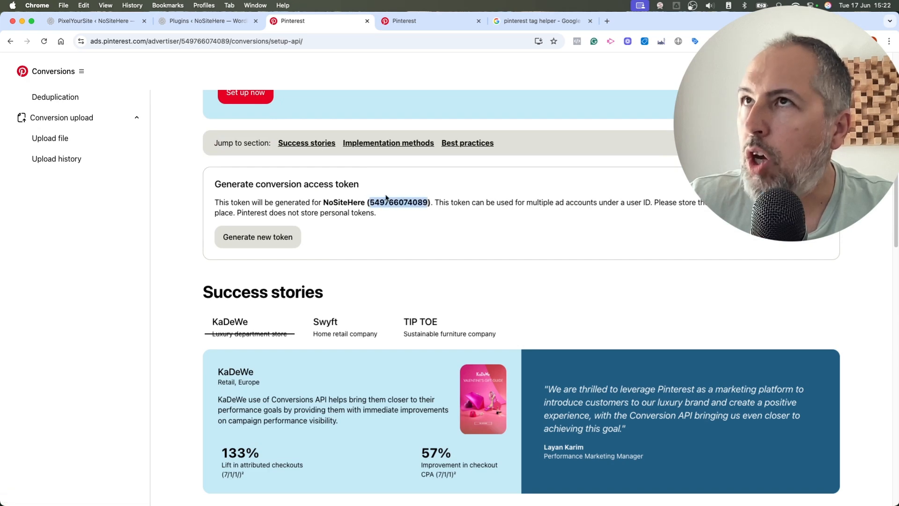
{"action": "left_click", "coordinate": [94, 20]}
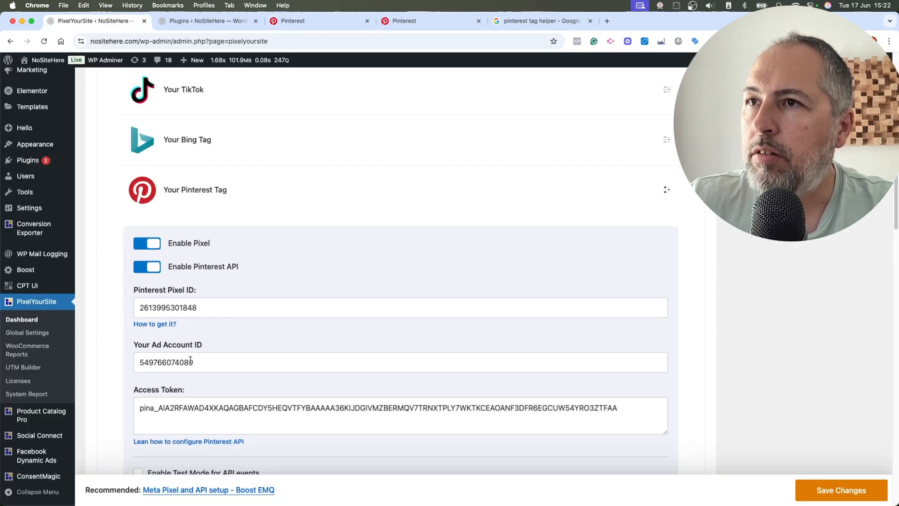
- Generate a new conversion access token in Pinterest, copy it, and return to the Pinterest API settings in PixelYourSite
{"action": "left_click", "coordinate": [294, 19]}
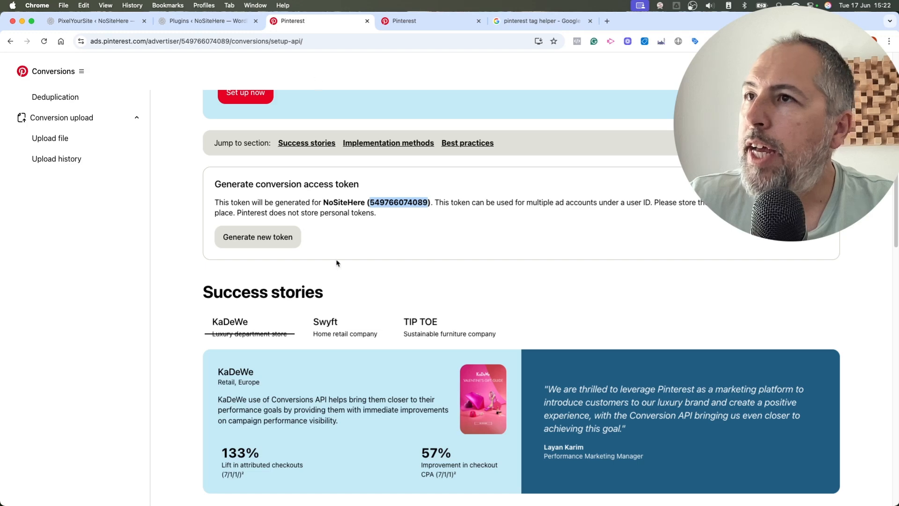
{"action": "left_click", "coordinate": [252, 240]}
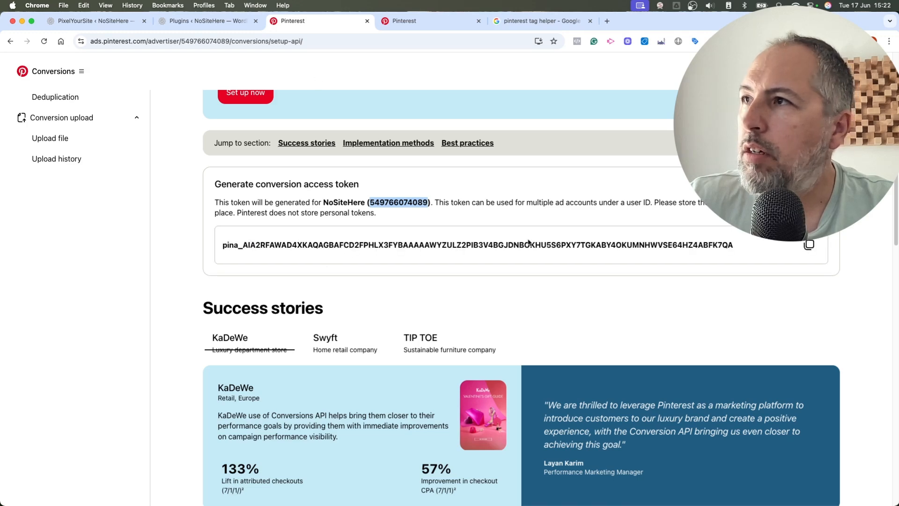
{"action": "left_click", "coordinate": [809, 244]}
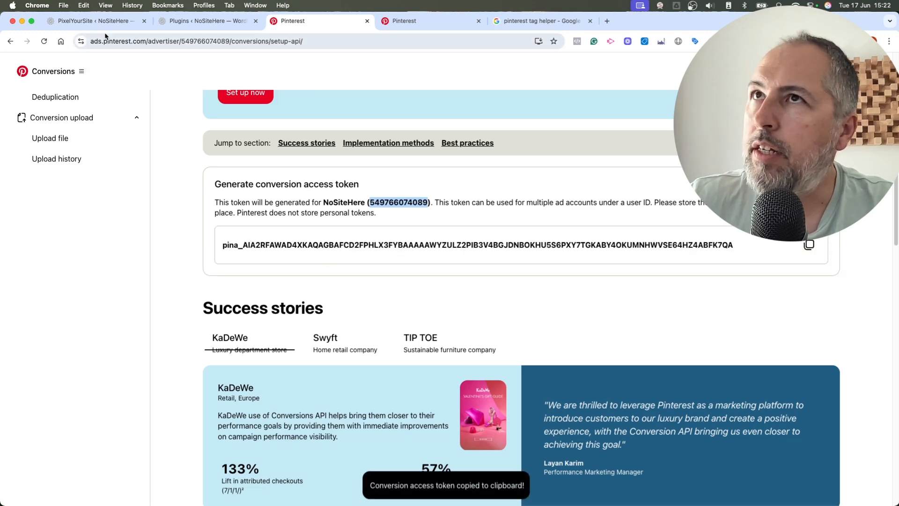
{"action": "left_click", "coordinate": [93, 20]}
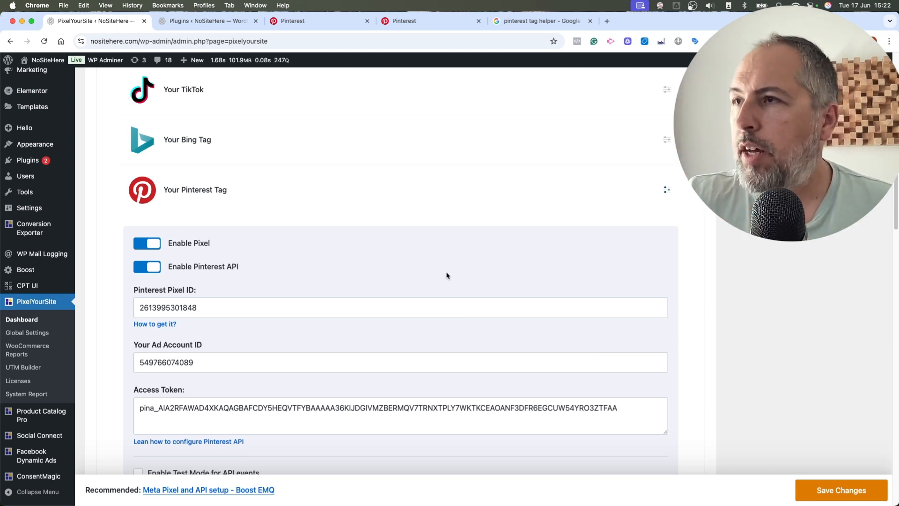
{"action": "scroll", "coordinate": [433, 273], "scroll_direction": "down", "scroll_amount": 3}
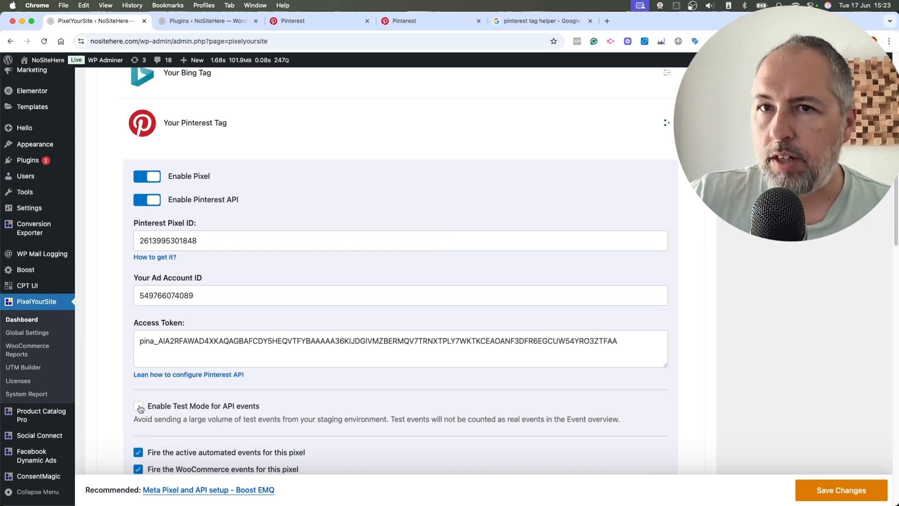
- Switch to Pinterest Conversions and open the Test events page
{"action": "left_click", "coordinate": [314, 22]}
{"action": "scroll", "coordinate": [294, 182], "scroll_direction": "up", "scroll_amount": 4}
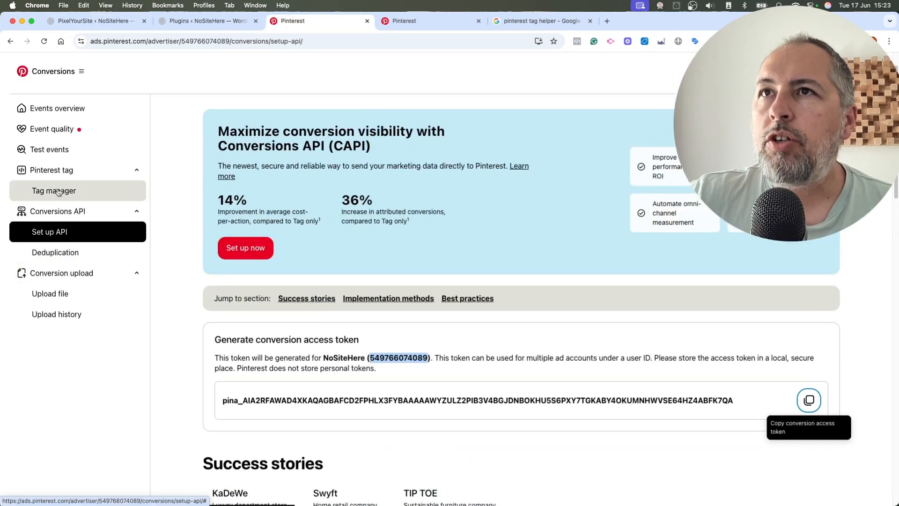
{"action": "left_click", "coordinate": [45, 150]}
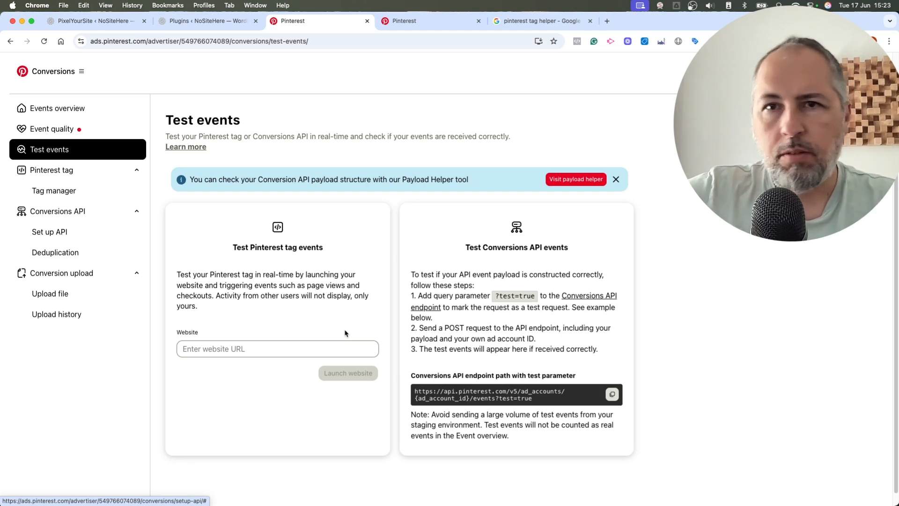
- Look up the Pinterest Tag Helper extension in the Chrome Web Store and check the tag on the NoSiteHere home page
{"action": "left_click", "coordinate": [528, 23]}
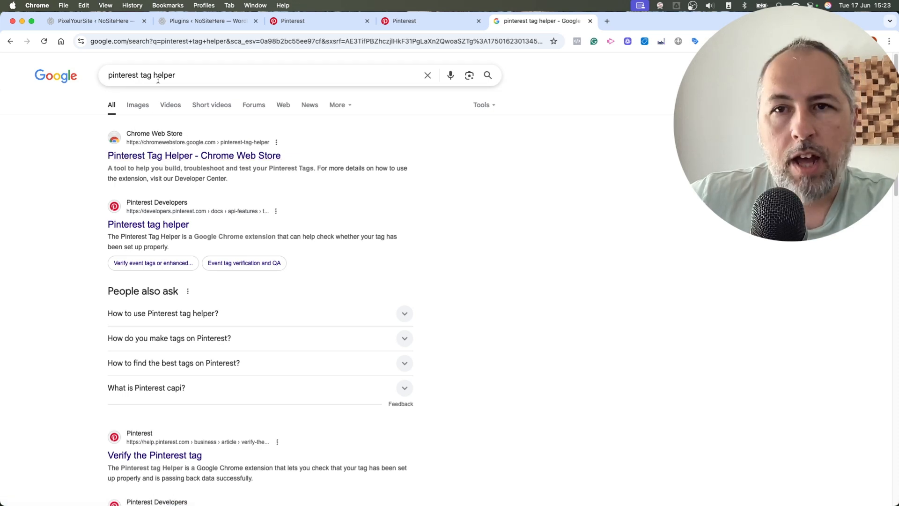
{"action": "left_click", "coordinate": [221, 156]}
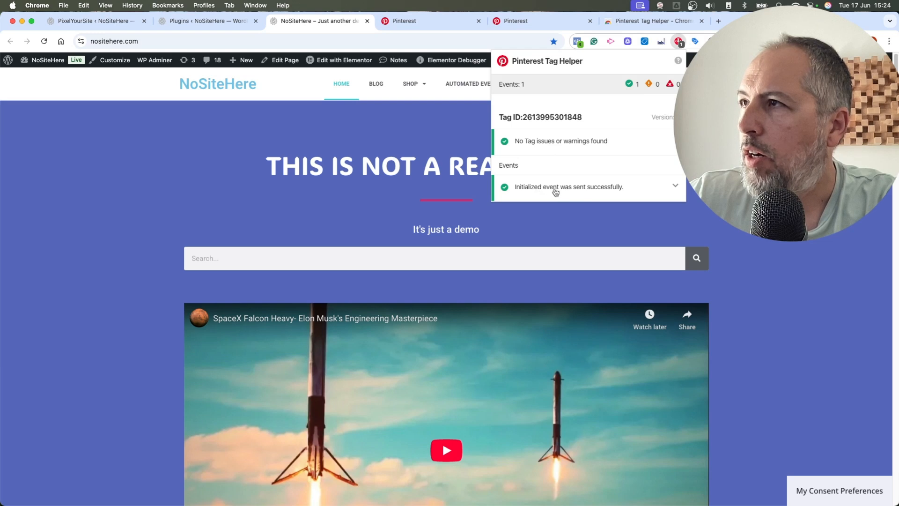
{"action": "left_click", "coordinate": [448, 167]}
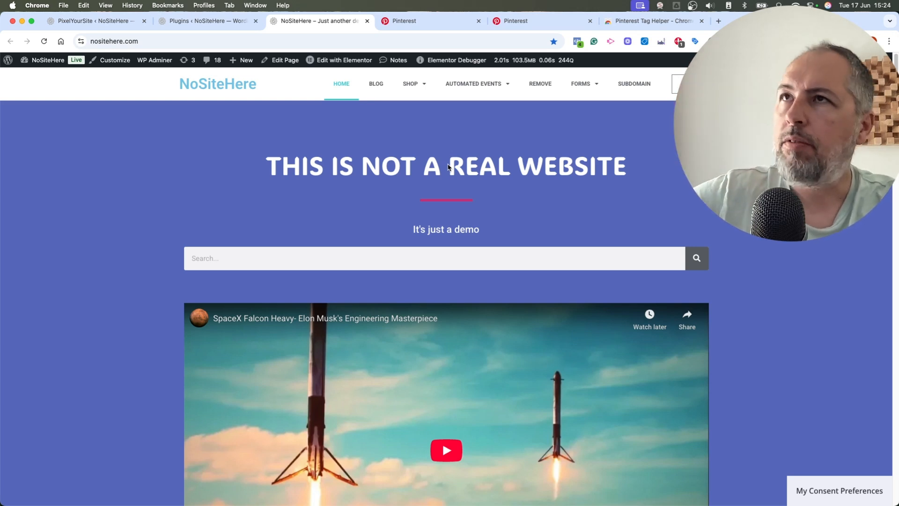
- Review the activity on Pinterest's Test events page, and visit the Shop page of the NoSiteHere site
{"action": "left_click", "coordinate": [436, 22]}
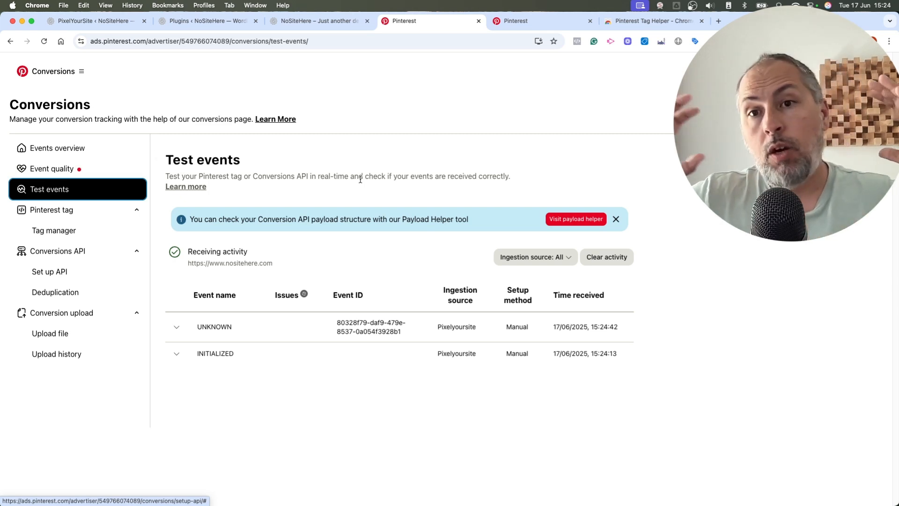
{"action": "left_click", "coordinate": [94, 20]}
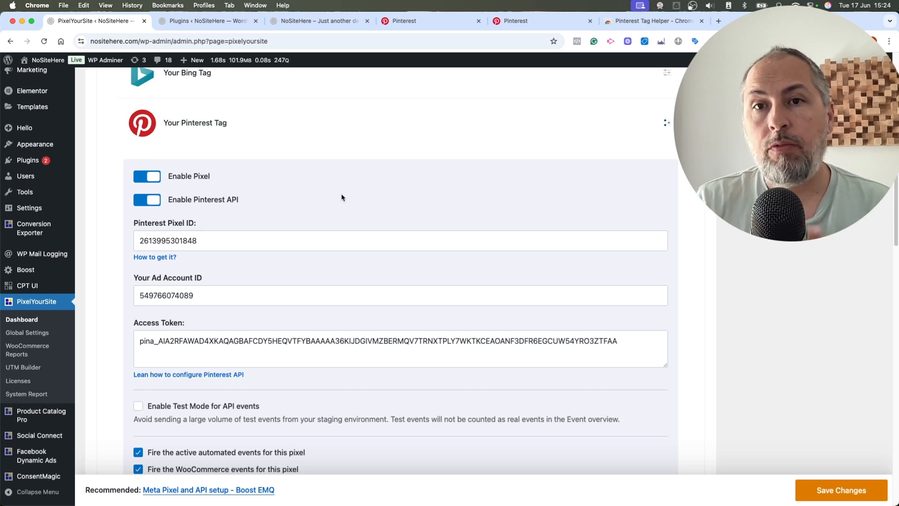
{"action": "left_click", "coordinate": [202, 22]}
{"action": "scroll", "coordinate": [281, 126], "scroll_direction": "up", "scroll_amount": 1}
{"action": "left_click", "coordinate": [297, 23]}
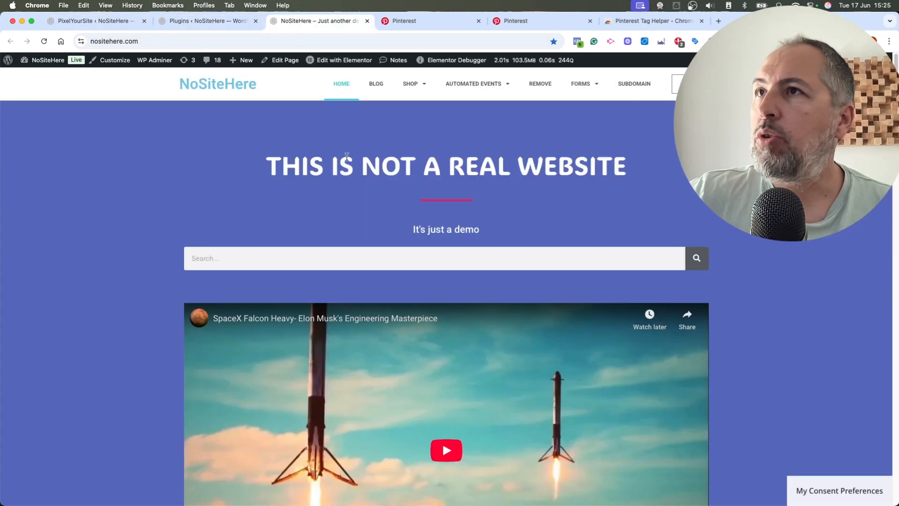
{"action": "left_click", "coordinate": [405, 86]}
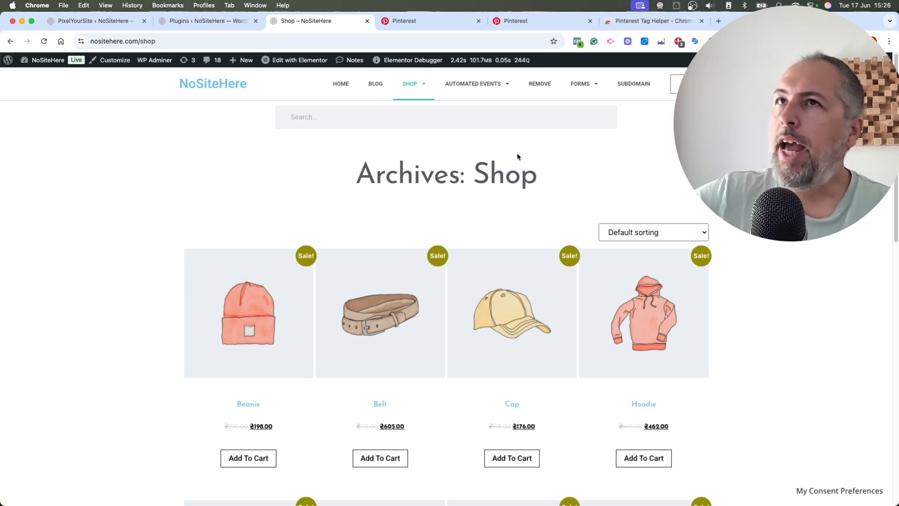
- Switch back to the PixelYourSite dashboard, open the events list, and start a new event
{"action": "left_click", "coordinate": [123, 21]}
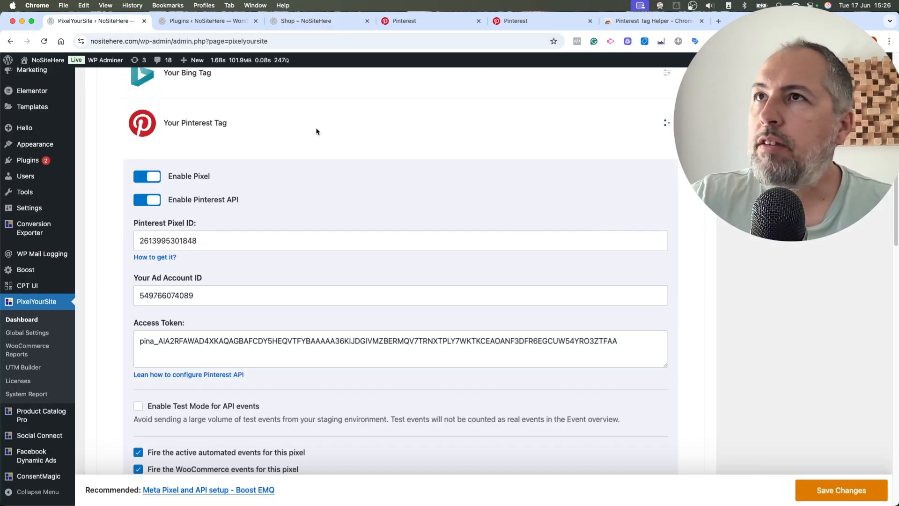
{"action": "left_click", "coordinate": [183, 82]}
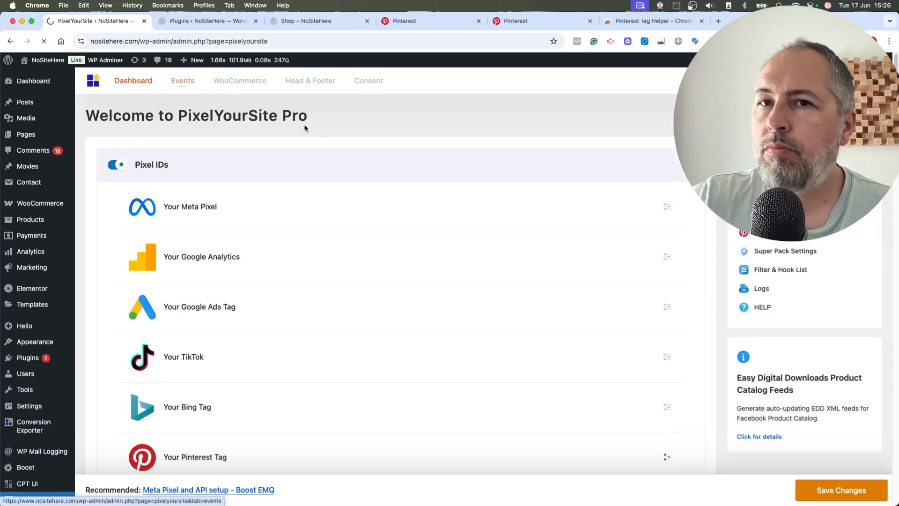
{"action": "scroll", "coordinate": [378, 153], "scroll_direction": "down", "scroll_amount": 6}
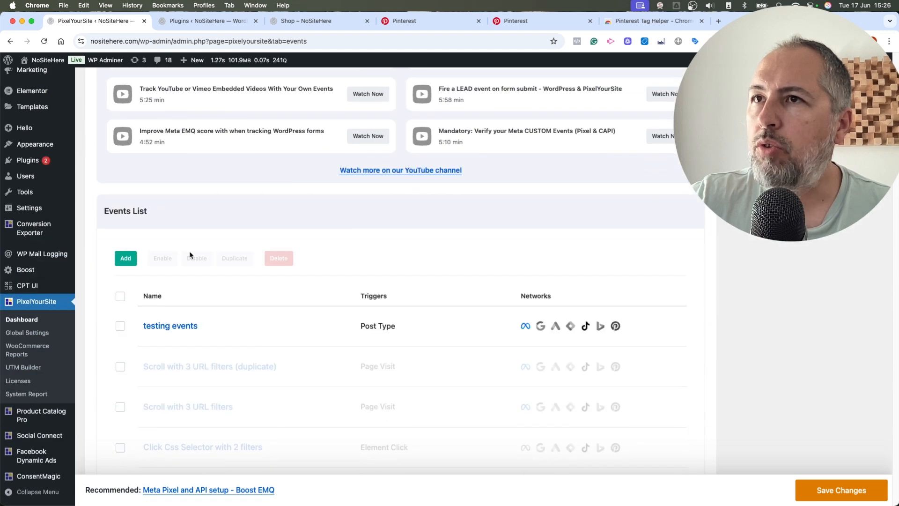
{"action": "left_click", "coordinate": [123, 258]}
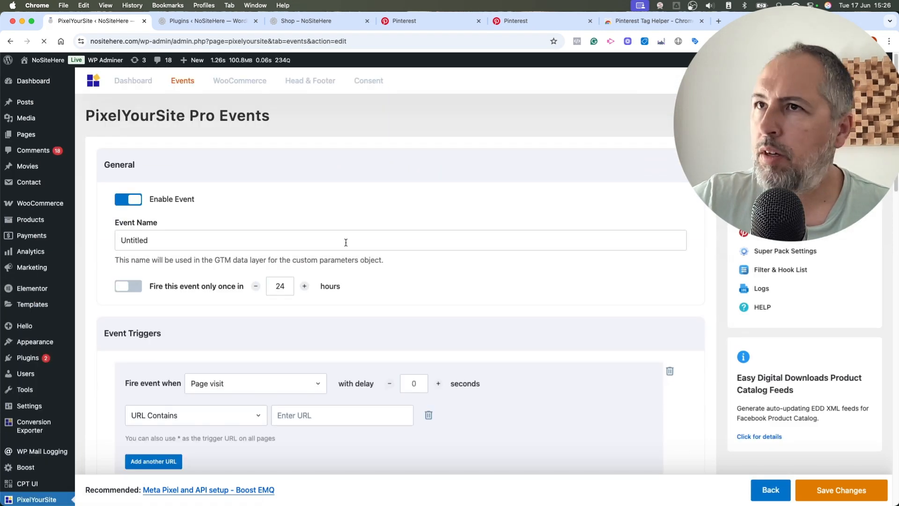
- Review the new event's available trigger types and condition types, leaving both at their defaults
{"action": "scroll", "coordinate": [343, 244], "scroll_direction": "down", "scroll_amount": 1}
{"action": "scroll", "coordinate": [342, 244], "scroll_direction": "down", "scroll_amount": 1}
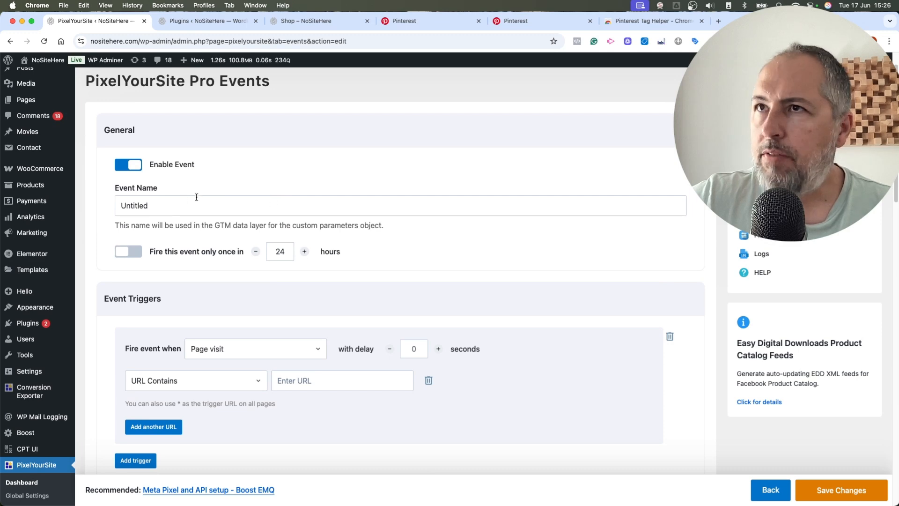
{"action": "scroll", "coordinate": [289, 229], "scroll_direction": "down", "scroll_amount": 5}
{"action": "left_click", "coordinate": [266, 256]}
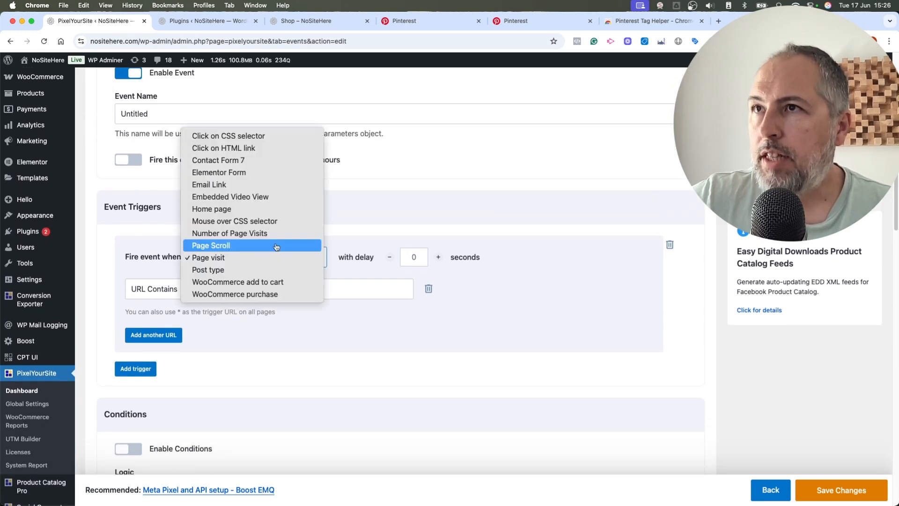
{"action": "left_click", "coordinate": [391, 243]}
{"action": "scroll", "coordinate": [240, 279], "scroll_direction": "down", "scroll_amount": 4}
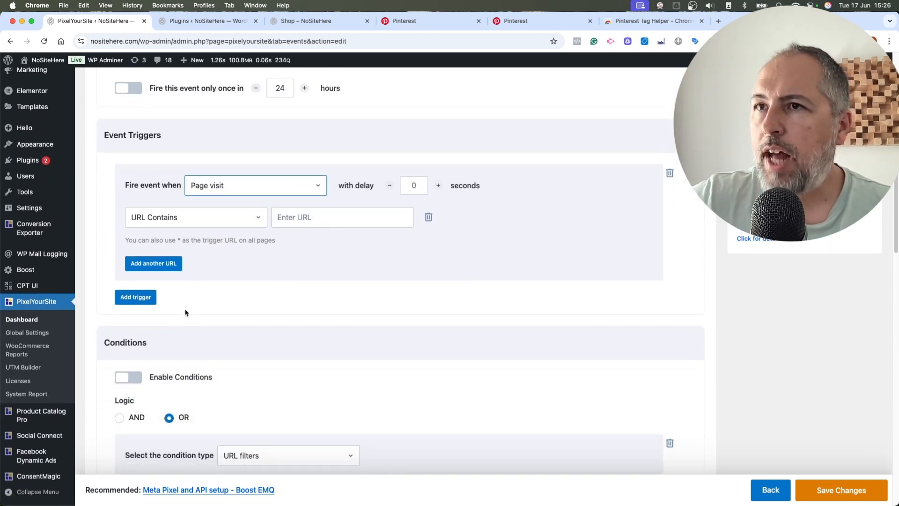
{"action": "scroll", "coordinate": [244, 324], "scroll_direction": "down", "scroll_amount": 8}
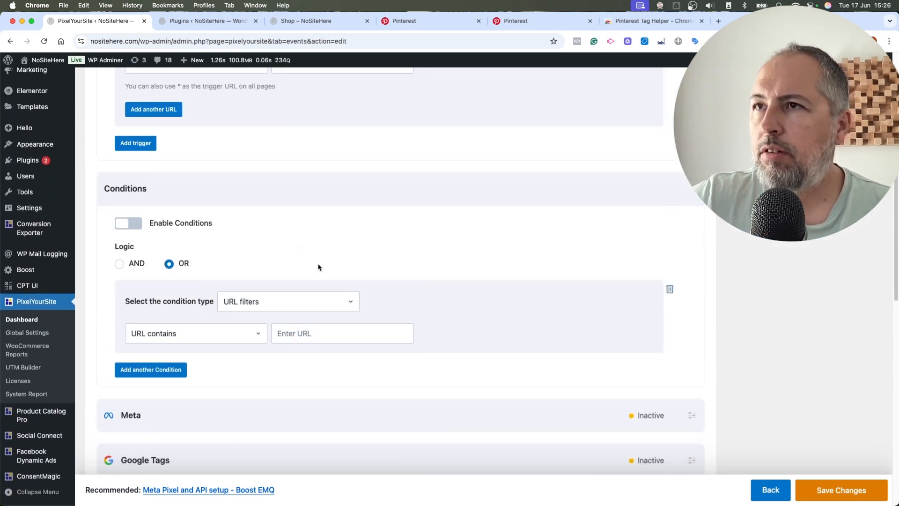
{"action": "left_click", "coordinate": [271, 308]}
{"action": "left_click", "coordinate": [445, 215]}
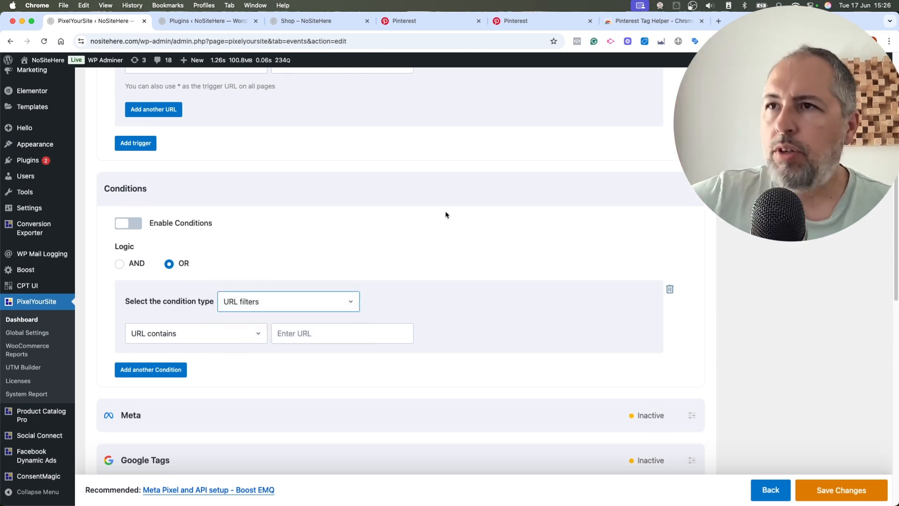
- Expand the new event's Pinterest section and enable the event on Pinterest
{"action": "scroll", "coordinate": [447, 214], "scroll_direction": "down", "scroll_amount": 1}
{"action": "scroll", "coordinate": [444, 214], "scroll_direction": "down", "scroll_amount": 15}
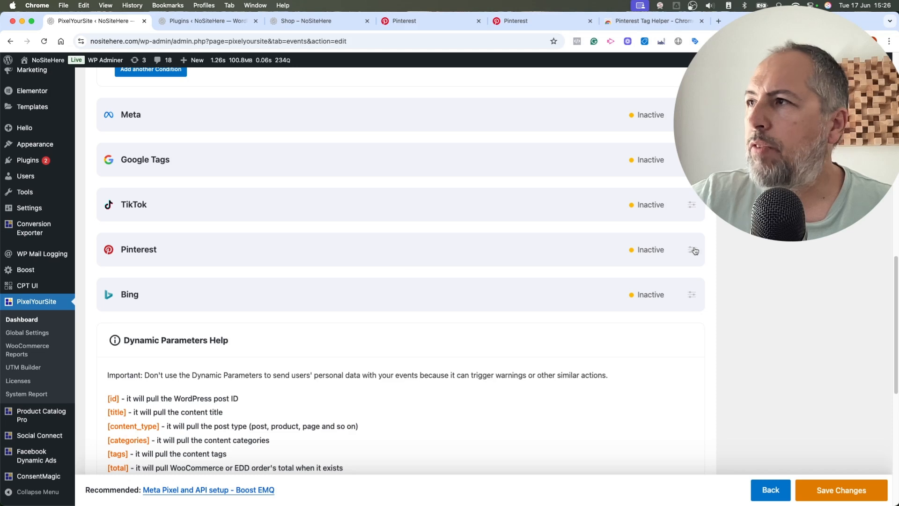
{"action": "left_click", "coordinate": [691, 251]}
{"action": "scroll", "coordinate": [231, 267], "scroll_direction": "down", "scroll_amount": 4}
{"action": "left_click", "coordinate": [128, 211]}
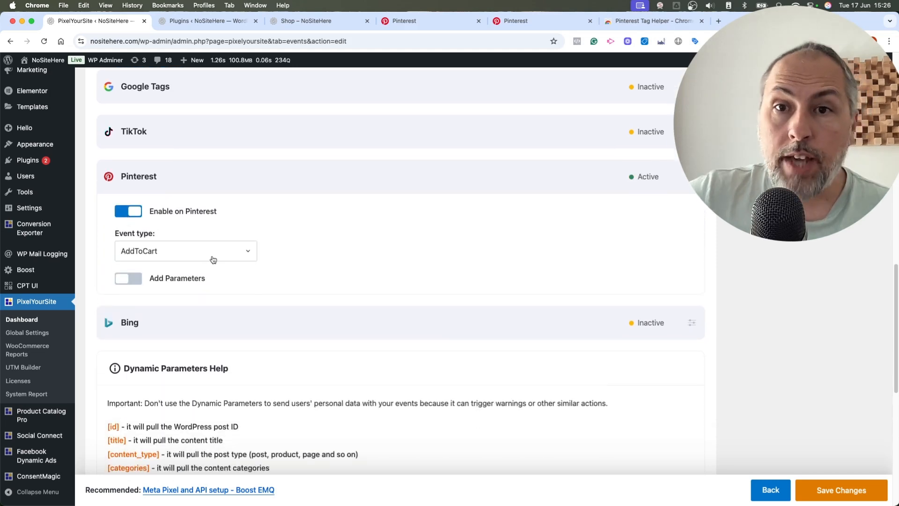
- Try the Custom event type for Pinterest, switch it to Partner Defined, and go back to the event's triggers
{"action": "left_click", "coordinate": [213, 259]}
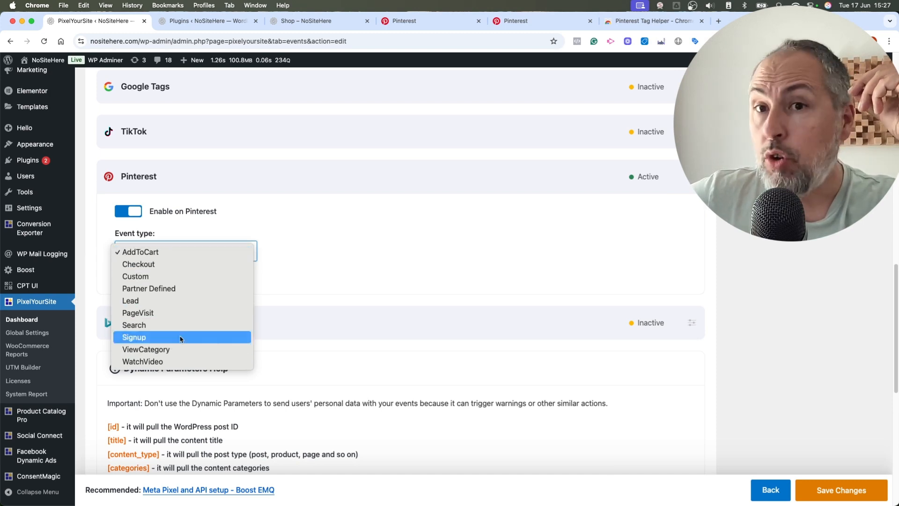
{"action": "left_click", "coordinate": [158, 276]}
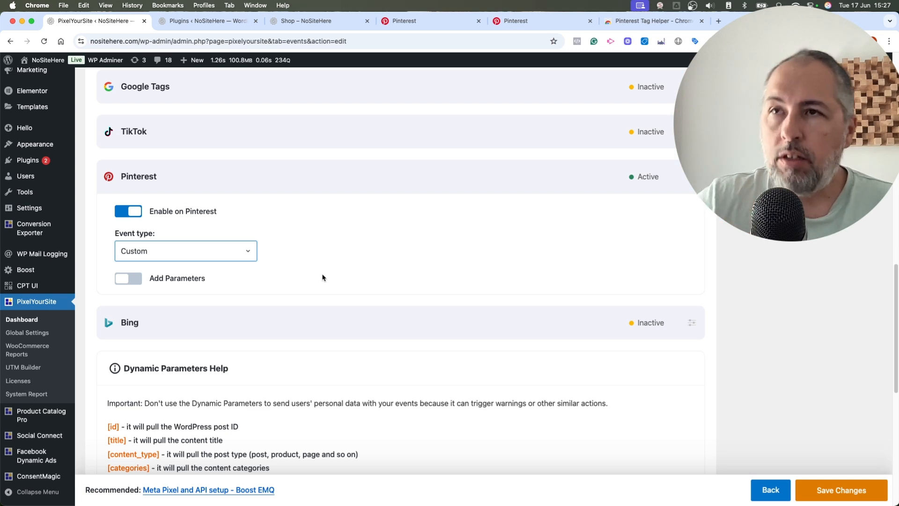
{"action": "left_click", "coordinate": [244, 251]}
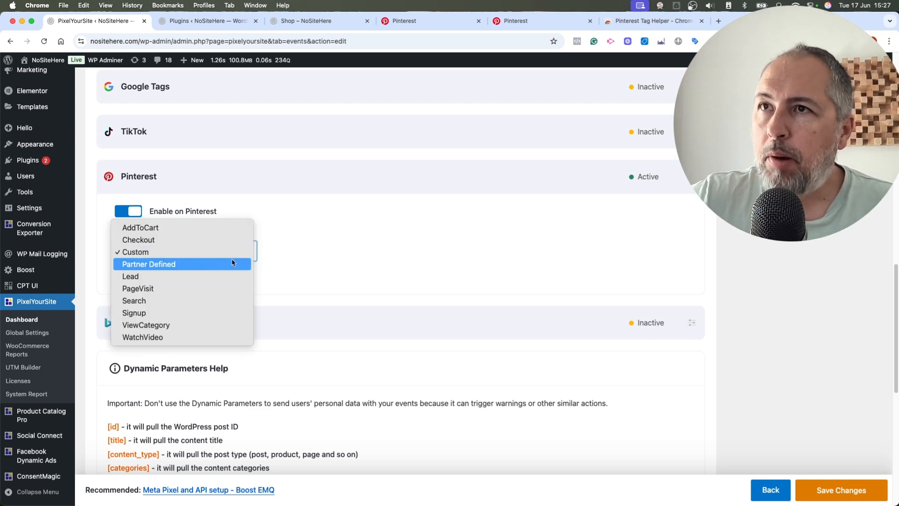
{"action": "left_click", "coordinate": [232, 263]}
{"action": "left_click", "coordinate": [198, 278]}
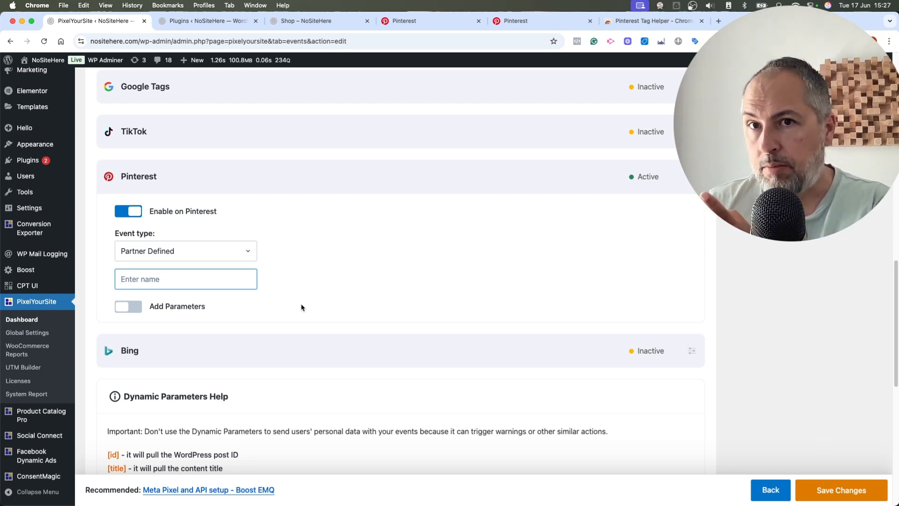
{"action": "scroll", "coordinate": [302, 307], "scroll_direction": "up", "scroll_amount": 15}
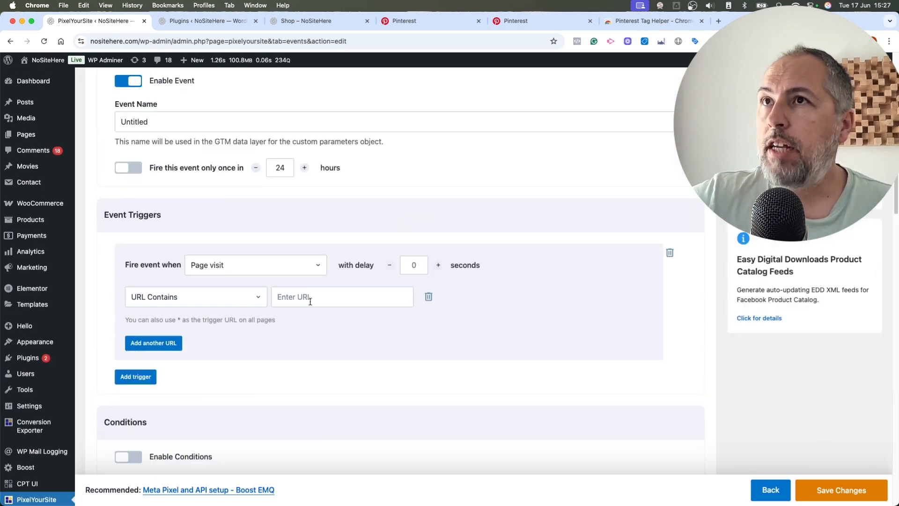
- Return to the PixelYourSite dashboard and expand the settings for tracking key actions with automatic events
{"action": "left_click", "coordinate": [136, 88]}
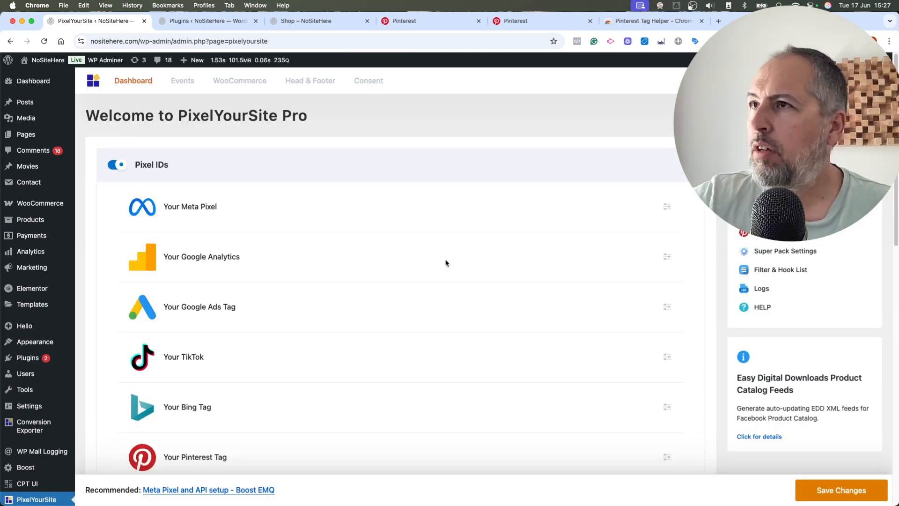
{"action": "scroll", "coordinate": [446, 262], "scroll_direction": "down", "scroll_amount": 5}
{"action": "scroll", "coordinate": [446, 263], "scroll_direction": "down", "scroll_amount": 12}
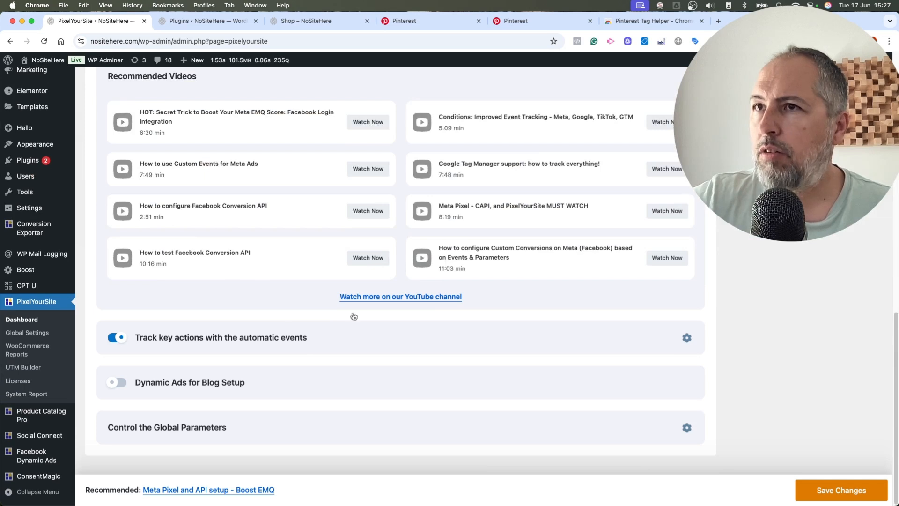
{"action": "left_click", "coordinate": [685, 338]}
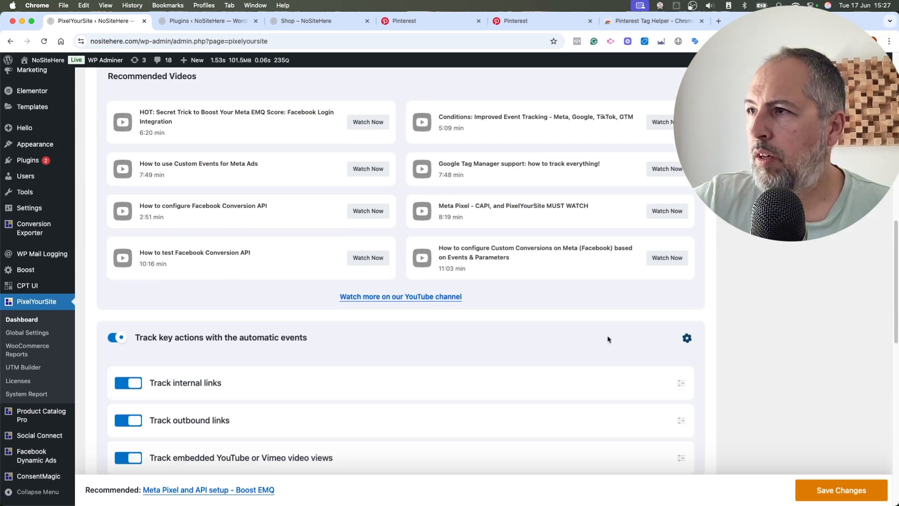
{"action": "scroll", "coordinate": [501, 337], "scroll_direction": "down", "scroll_amount": 4}
{"action": "scroll", "coordinate": [500, 336], "scroll_direction": "down", "scroll_amount": 1}
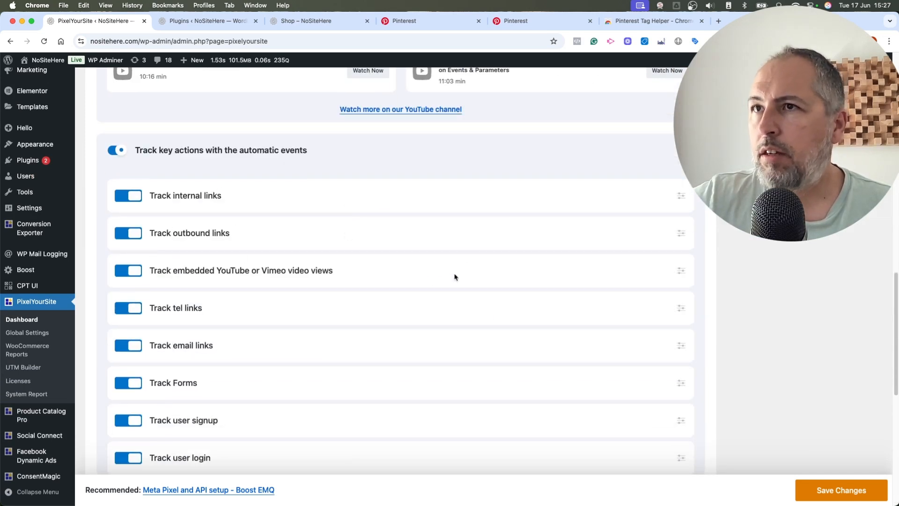
- Review the network options and event names for Track internal links, including Pinterest, and collapse the automatic events section
{"action": "left_click", "coordinate": [682, 197]}
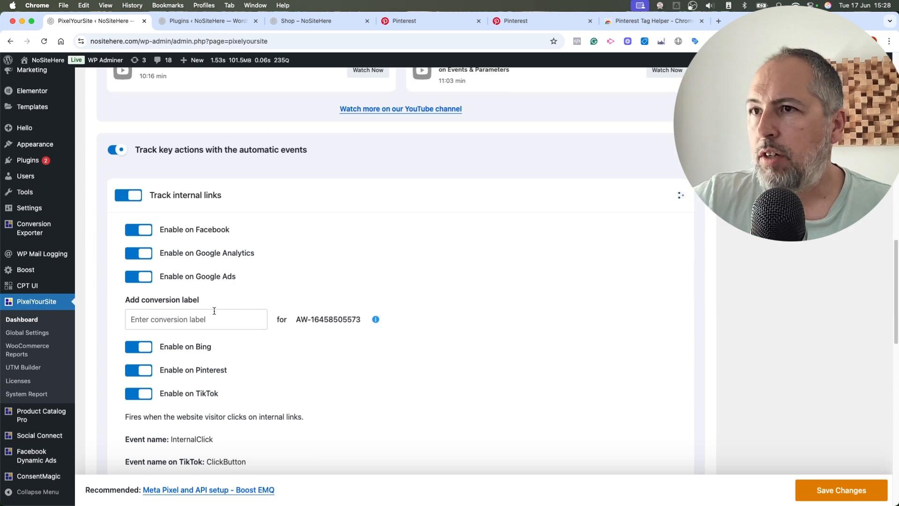
{"action": "scroll", "coordinate": [206, 318], "scroll_direction": "down", "scroll_amount": 2}
{"action": "left_click", "coordinate": [138, 307]}
{"action": "left_click", "coordinate": [138, 307]}
{"action": "scroll", "coordinate": [313, 337], "scroll_direction": "down", "scroll_amount": 1}
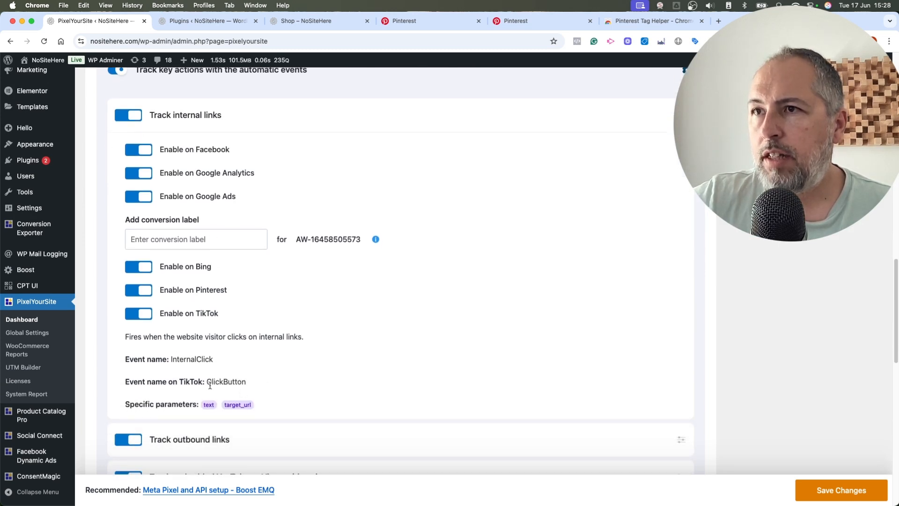
{"action": "left_click_drag", "start_coordinate": [207, 381], "coordinate": [247, 383]}
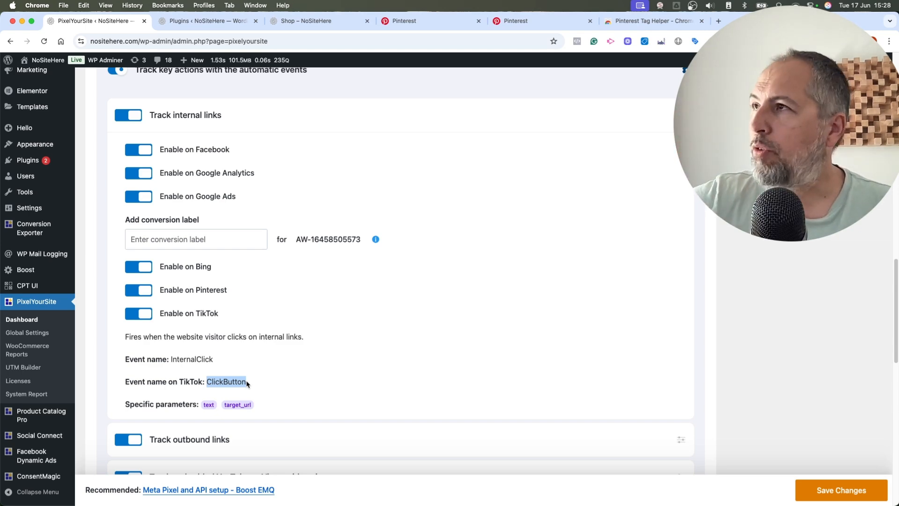
{"action": "left_click", "coordinate": [687, 72]}
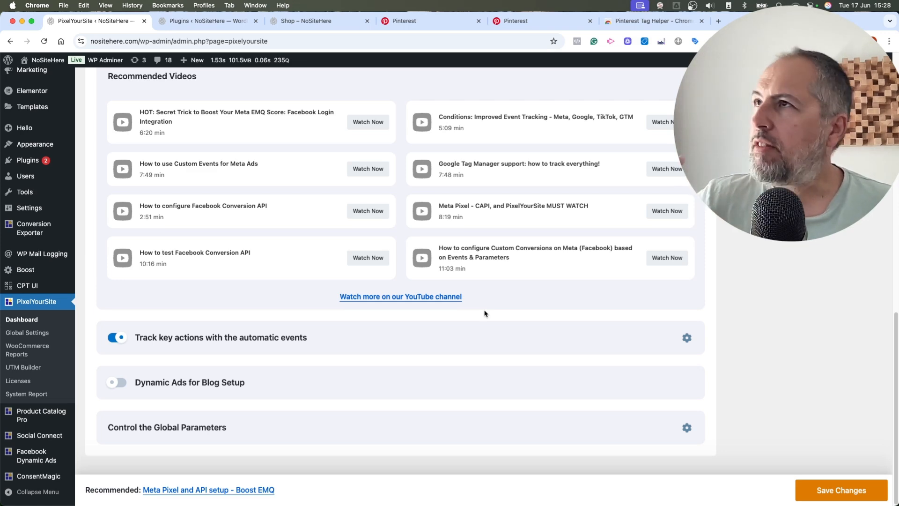
- Switch to the Pinterest Audiences page and start creating a new audience list
{"action": "left_click", "coordinate": [433, 18]}
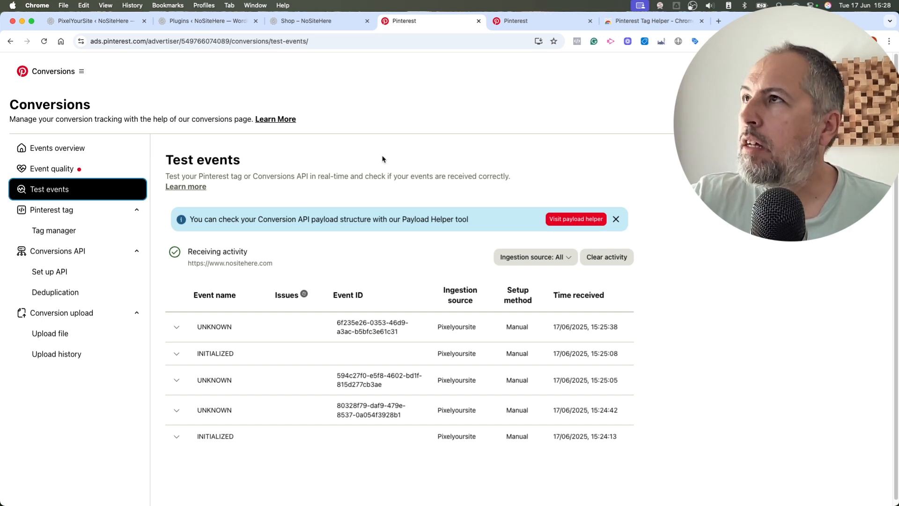
{"action": "left_click", "coordinate": [531, 26]}
{"action": "left_click", "coordinate": [72, 74]}
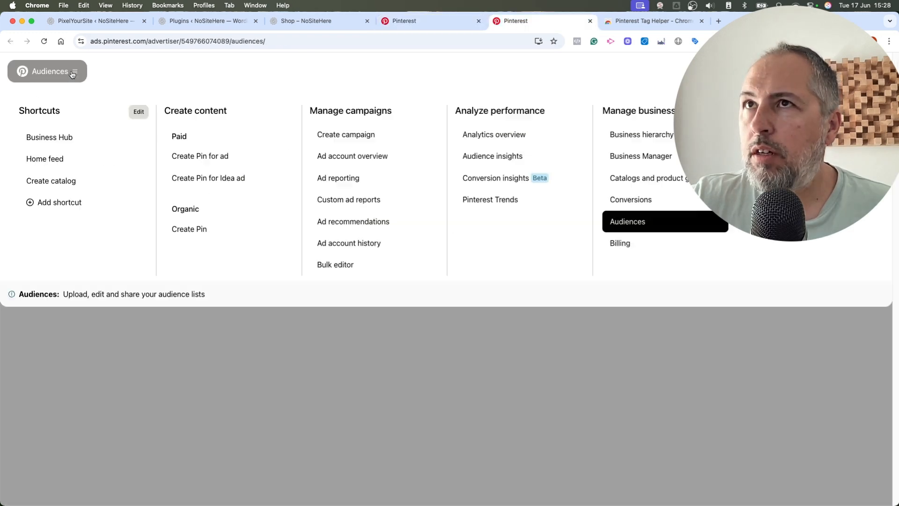
{"action": "left_click", "coordinate": [453, 317]}
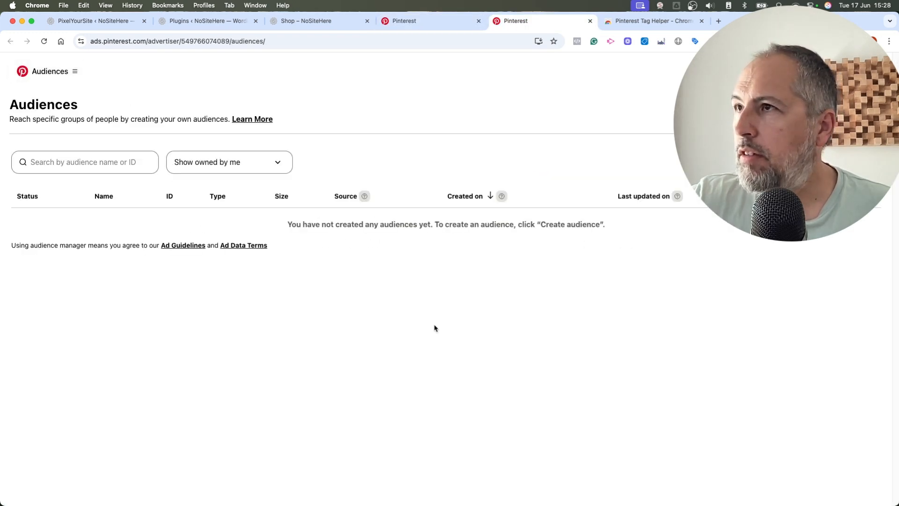
{"action": "left_click", "coordinate": [843, 111]}
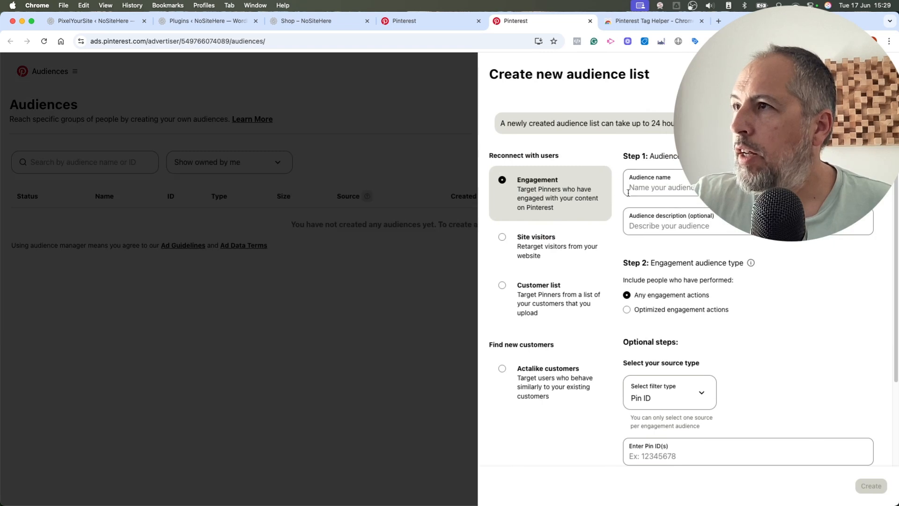
- Base the new audience on site visitors and select Pinterest Tag as its conversion source
{"action": "left_click", "coordinate": [501, 241]}
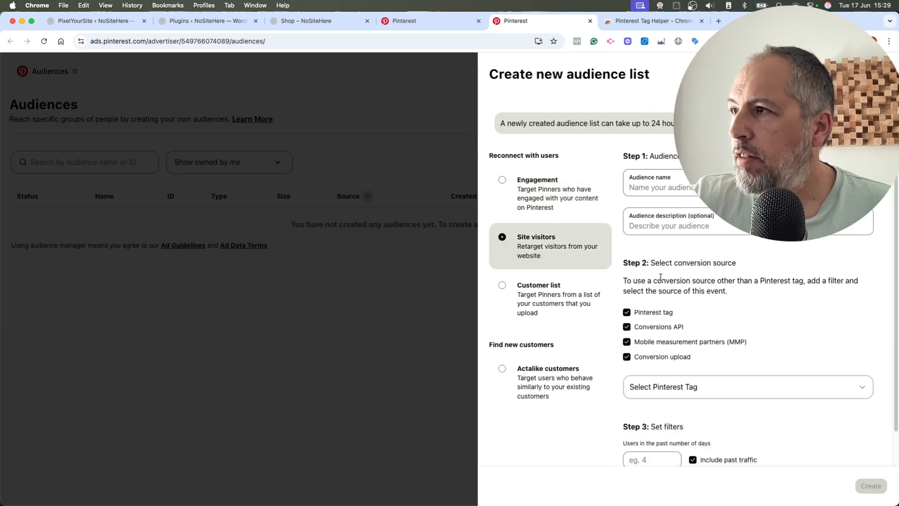
{"action": "scroll", "coordinate": [660, 281], "scroll_direction": "down", "scroll_amount": 2}
{"action": "left_click", "coordinate": [673, 355]}
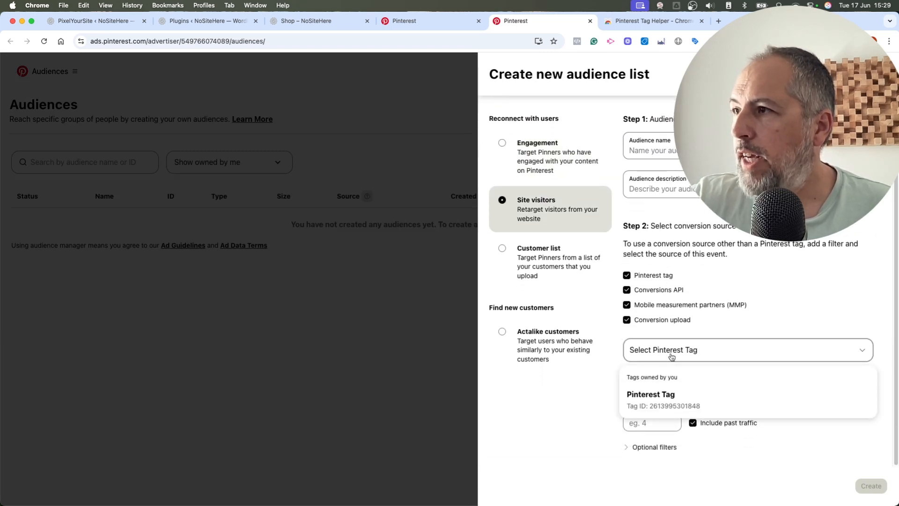
{"action": "left_click", "coordinate": [658, 401]}
- Expand the audience's optional filters and set Filter 1 to Event equals Checkout
{"action": "left_click", "coordinate": [657, 447]}
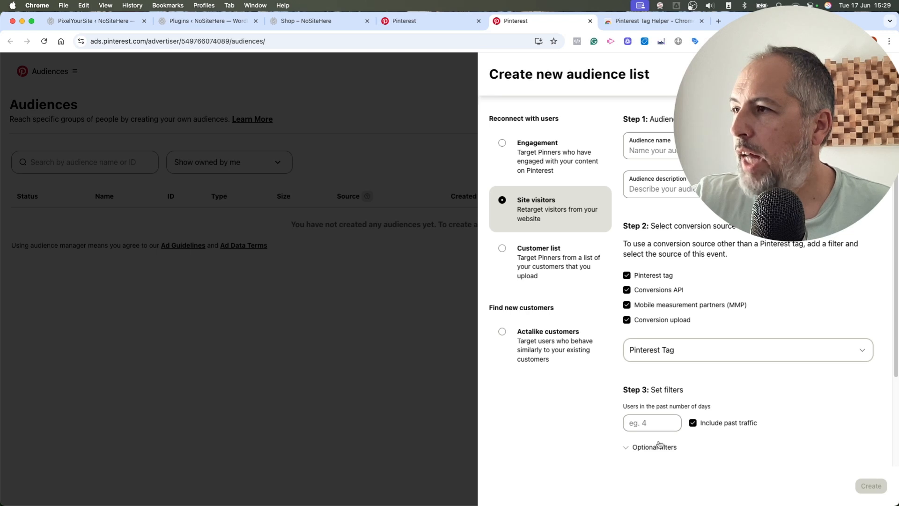
{"action": "scroll", "coordinate": [710, 387], "scroll_direction": "down", "scroll_amount": 3}
{"action": "left_click", "coordinate": [677, 369]}
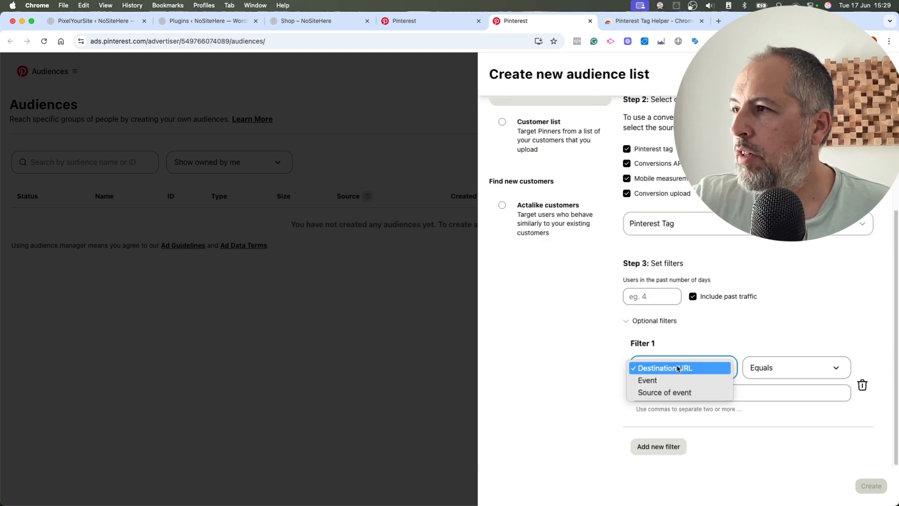
{"action": "left_click", "coordinate": [669, 381]}
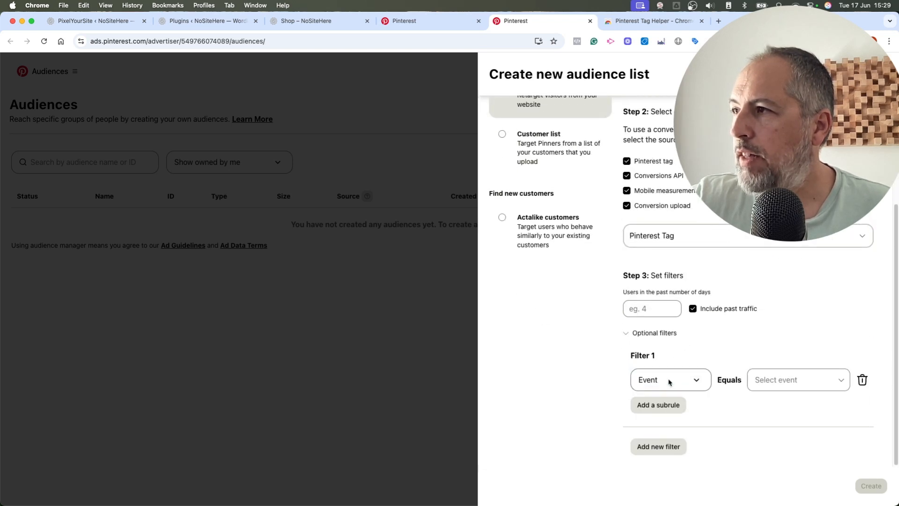
{"action": "left_click", "coordinate": [790, 384]}
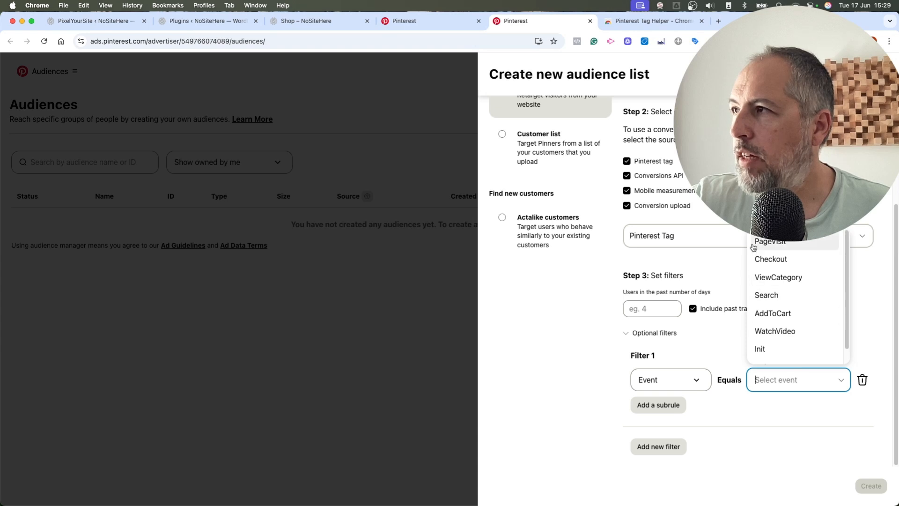
{"action": "left_click", "coordinate": [768, 265]}
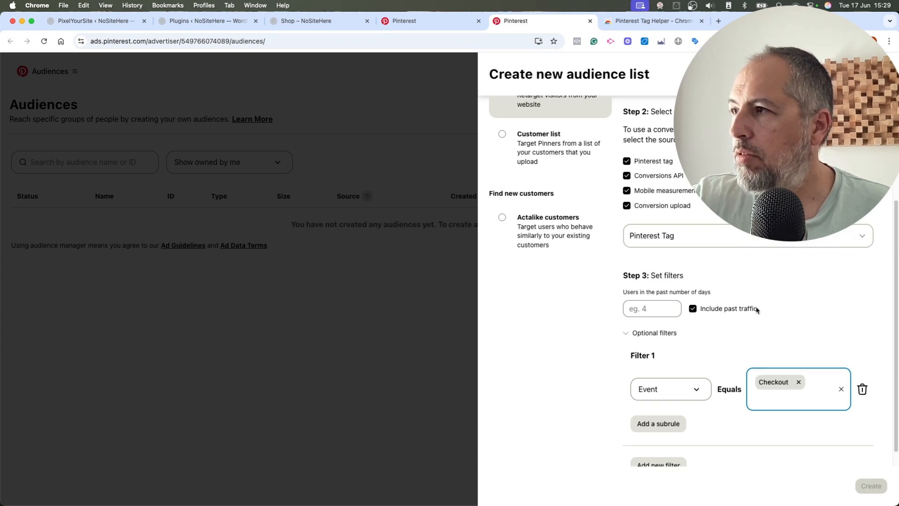
- Add a subrule to Filter 1 under the Checkout event and choose eventID as its key
{"action": "scroll", "coordinate": [742, 352], "scroll_direction": "down", "scroll_amount": 1}
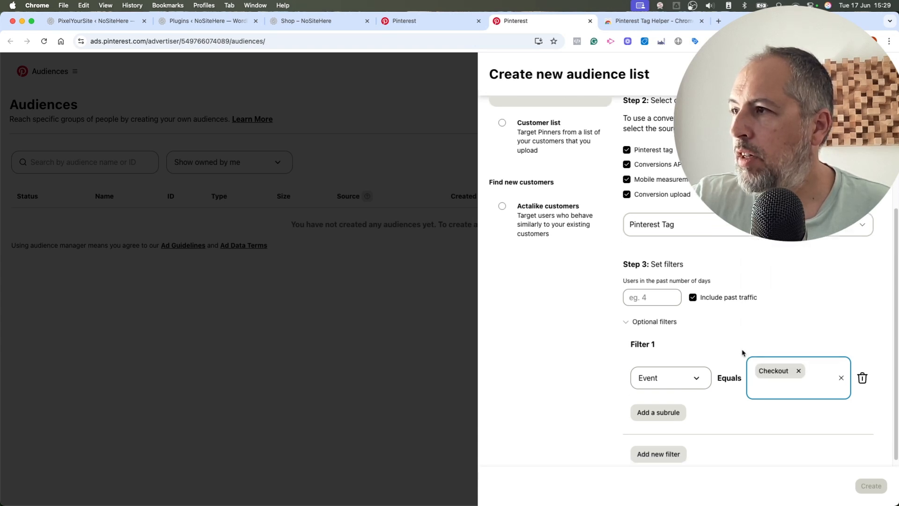
{"action": "left_click", "coordinate": [651, 406]}
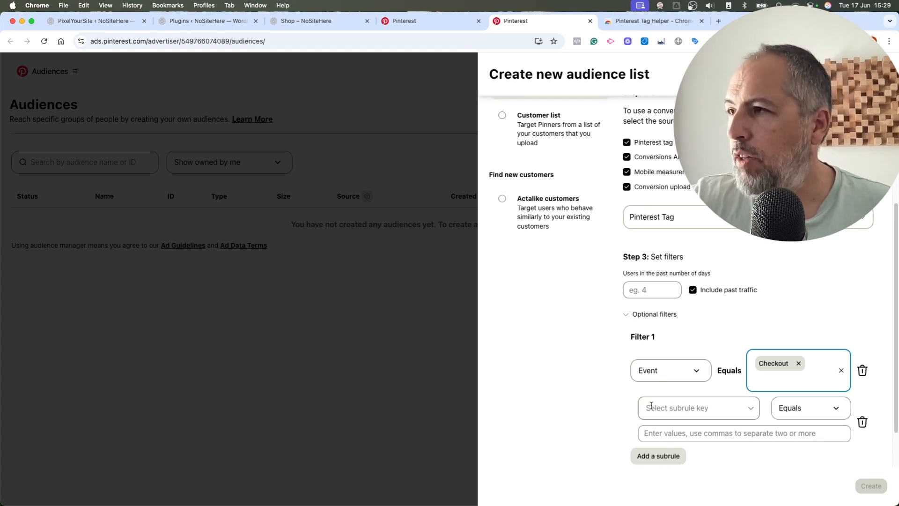
{"action": "left_click", "coordinate": [686, 408]}
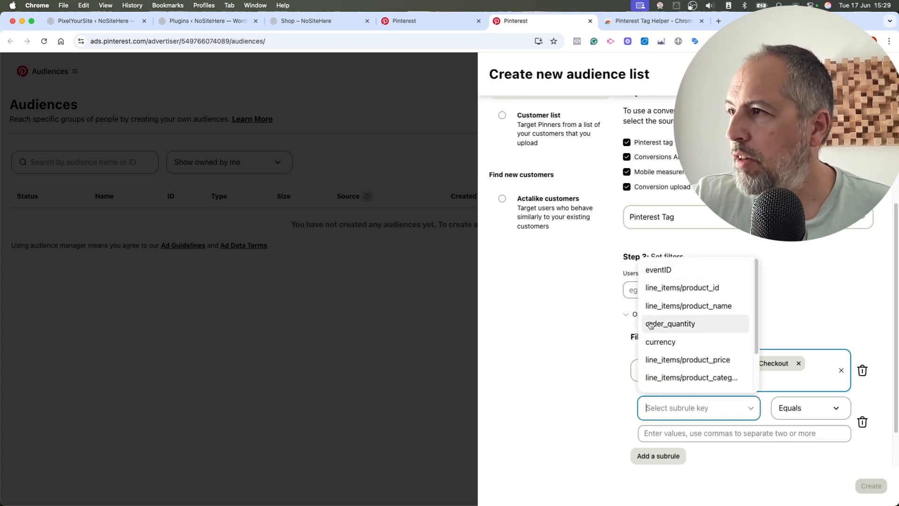
{"action": "left_click", "coordinate": [649, 271]}
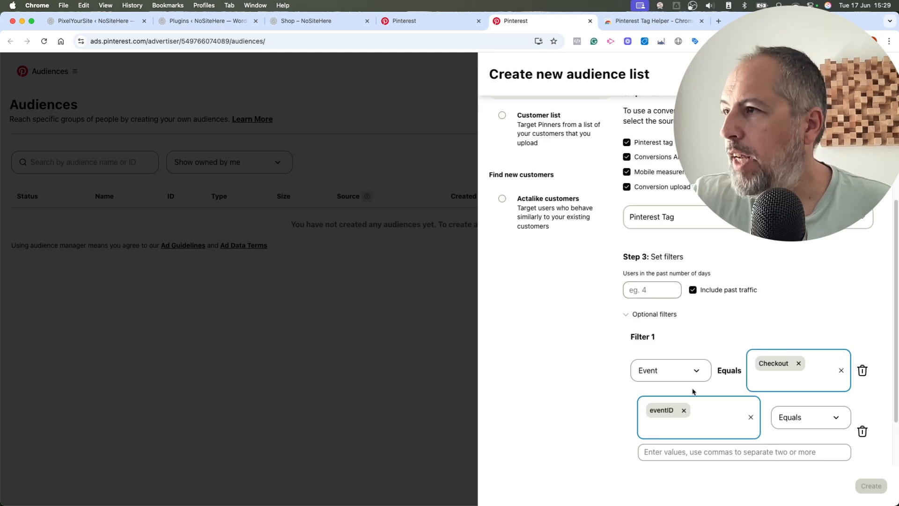
- Replace the eventID key in the Checkout subrule with order_id
{"action": "left_click", "coordinate": [683, 410]}
{"action": "left_click", "coordinate": [685, 408]}
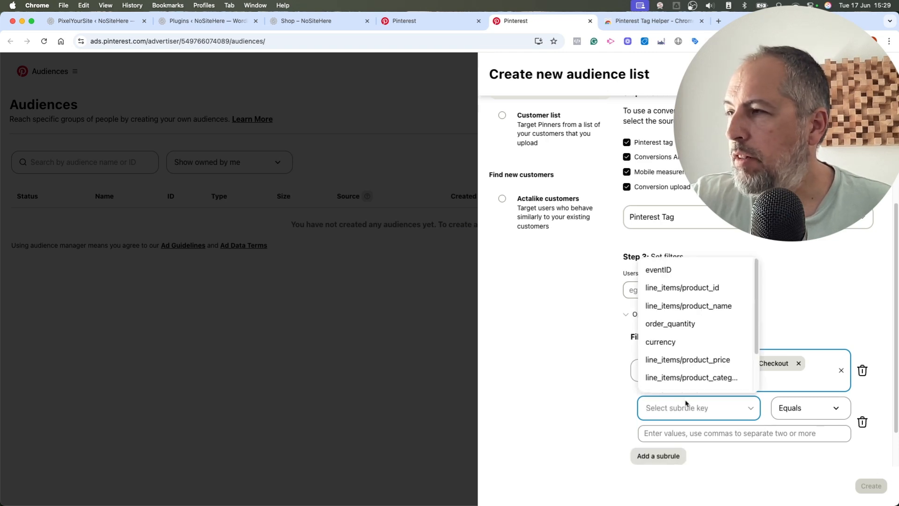
{"action": "scroll", "coordinate": [683, 337], "scroll_direction": "down", "scroll_amount": 3}
{"action": "left_click", "coordinate": [672, 362]}
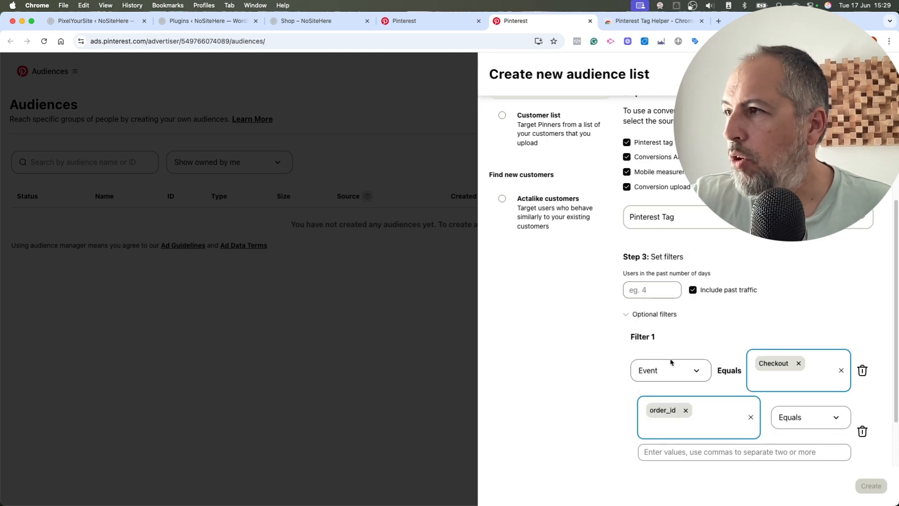
- Remove the order_id key from the Checkout subrule and choose value as the key instead
{"action": "left_click", "coordinate": [686, 410]}
{"action": "left_click", "coordinate": [684, 408]}
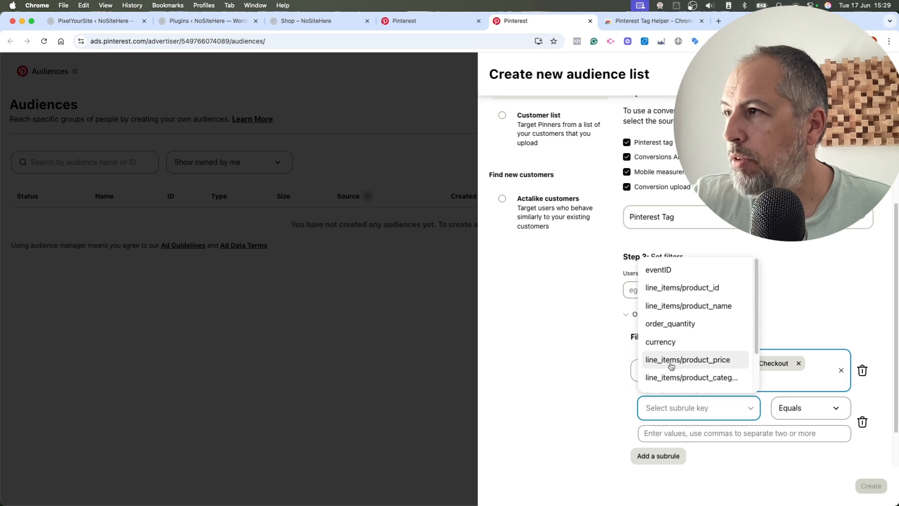
{"action": "scroll", "coordinate": [674, 347], "scroll_direction": "down", "scroll_amount": 2}
{"action": "left_click", "coordinate": [656, 380]}
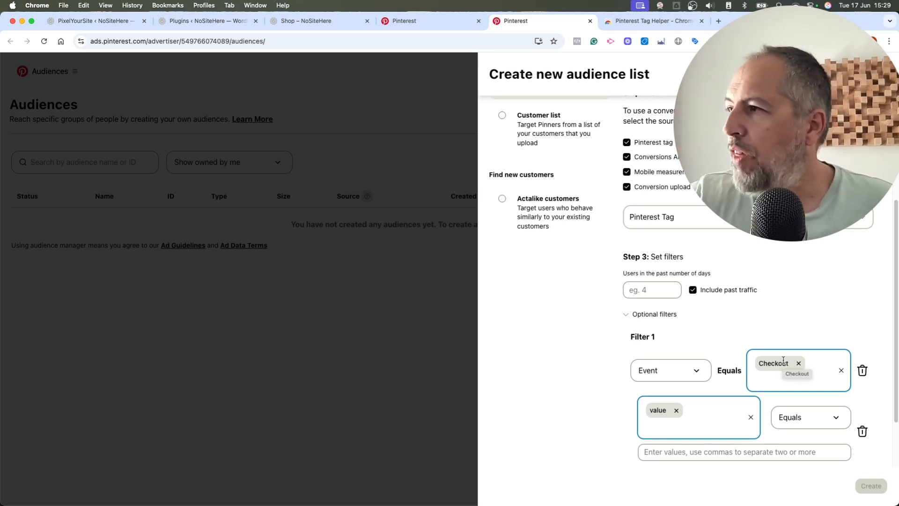
- Set the value subrule's condition to Greater than 200
{"action": "left_click", "coordinate": [805, 417]}
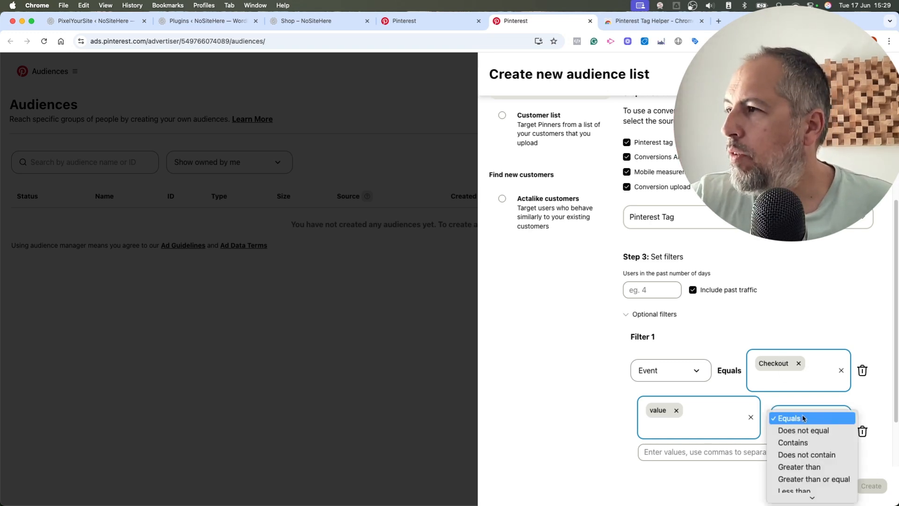
{"action": "left_click", "coordinate": [799, 458]}
{"action": "left_click", "coordinate": [732, 455]}
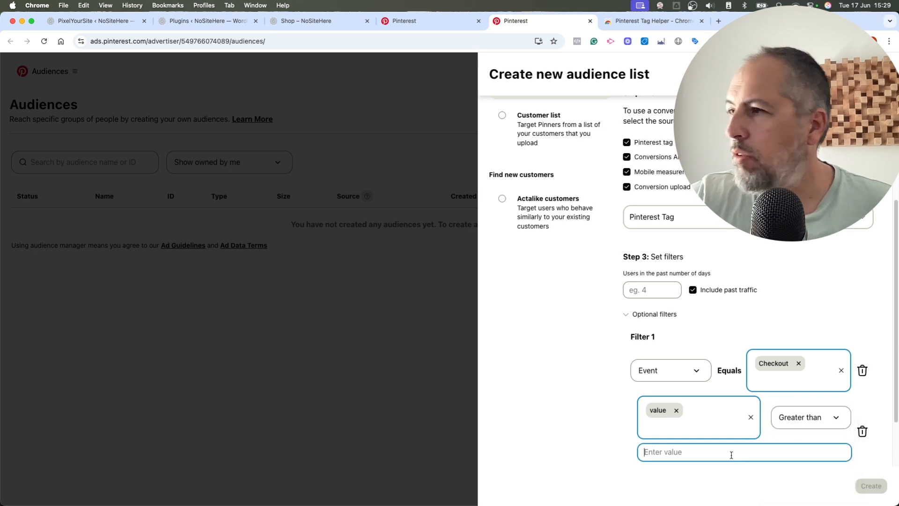
{"action": "type", "text": "200"}
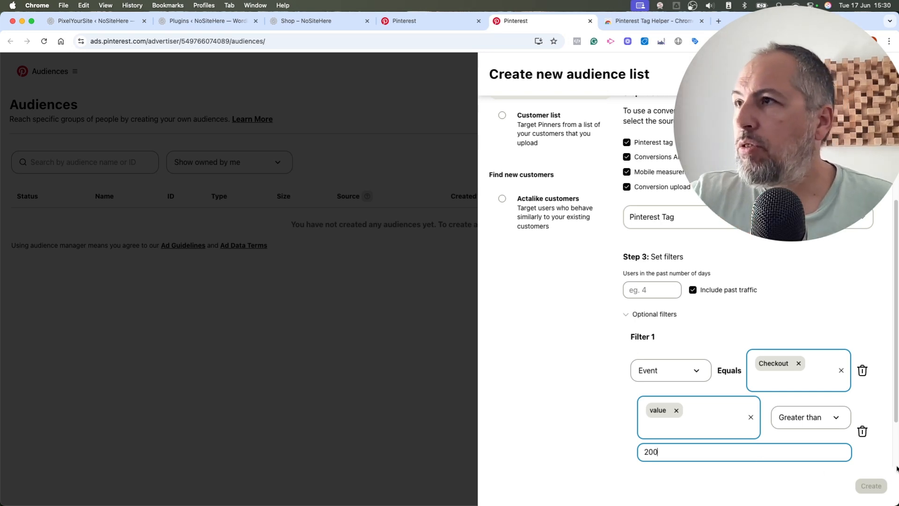
- Switch the new audience's type to Actalike customers, and return to the PixelYourSite dashboard by way of Pinterest's Test events page
{"action": "left_click", "coordinate": [502, 200]}
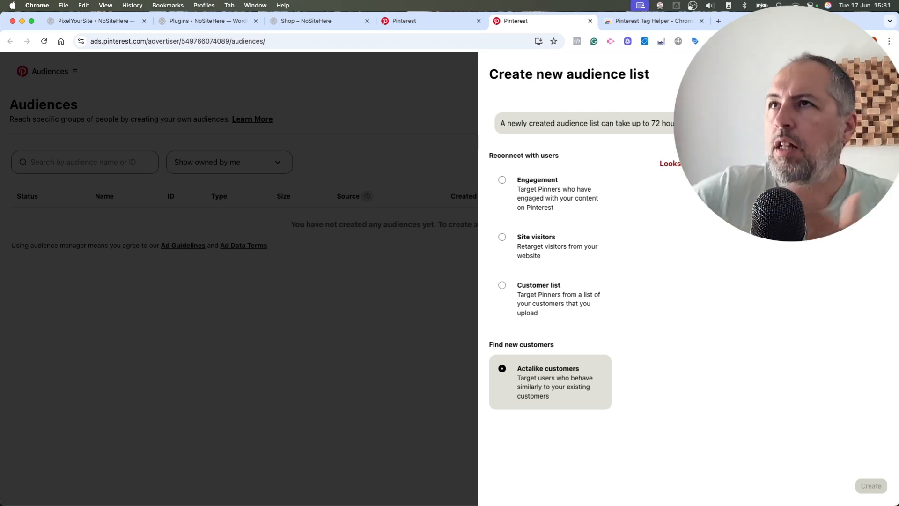
{"action": "left_click", "coordinate": [407, 21]}
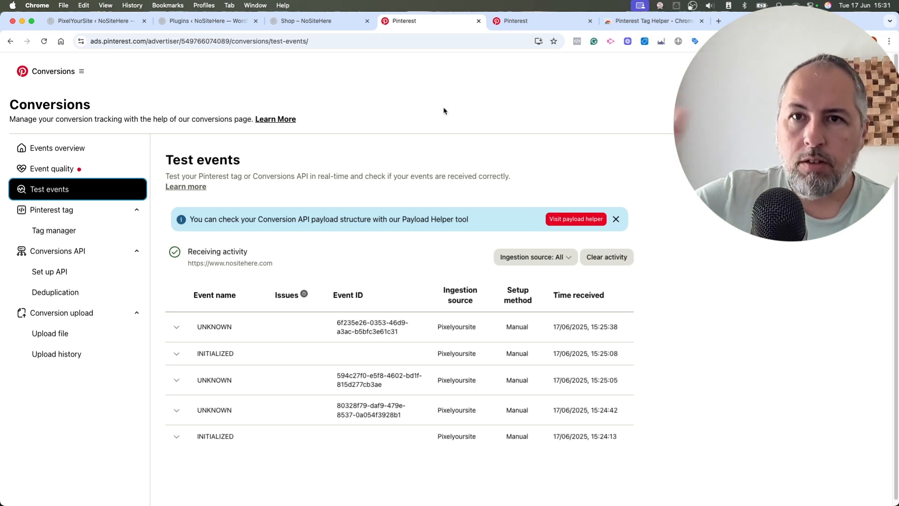
{"action": "left_click", "coordinate": [107, 23]}
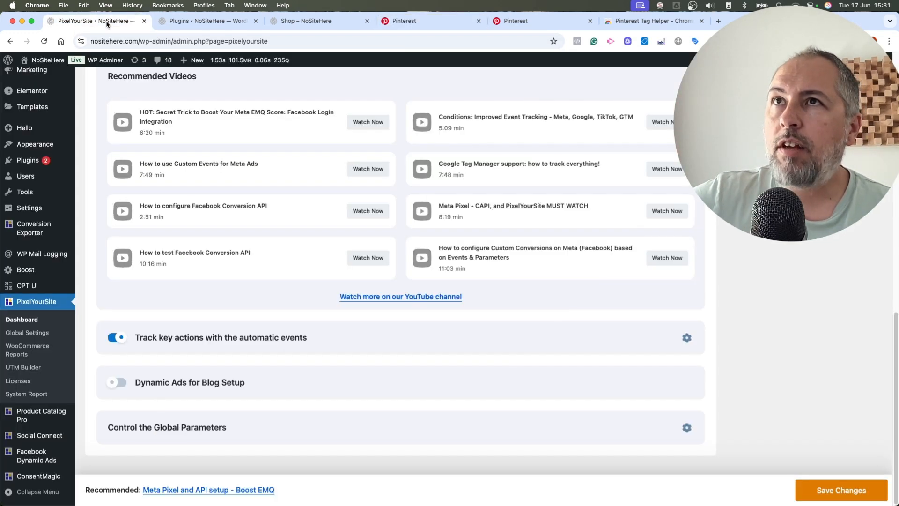